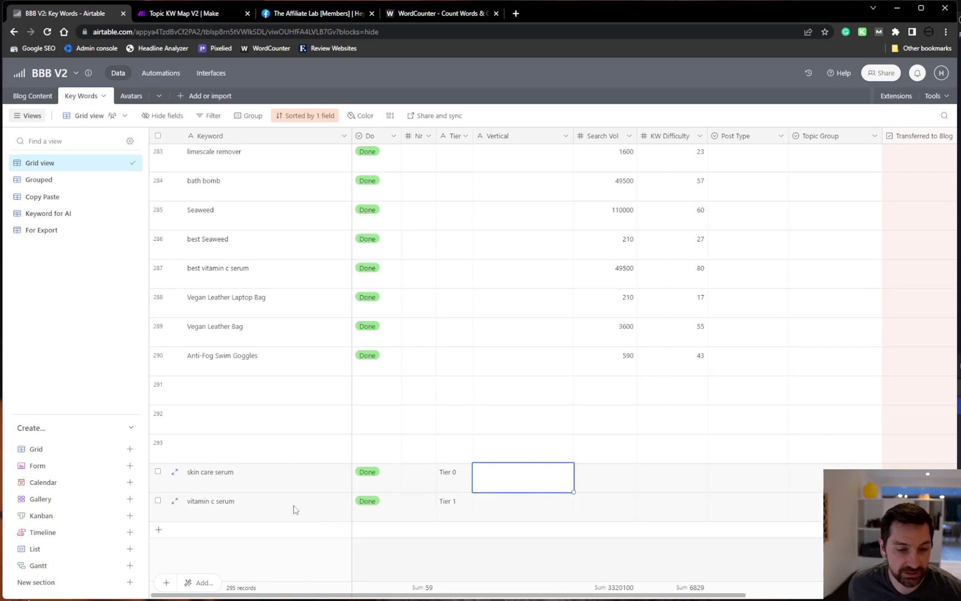
drag(272, 480, 272, 498)
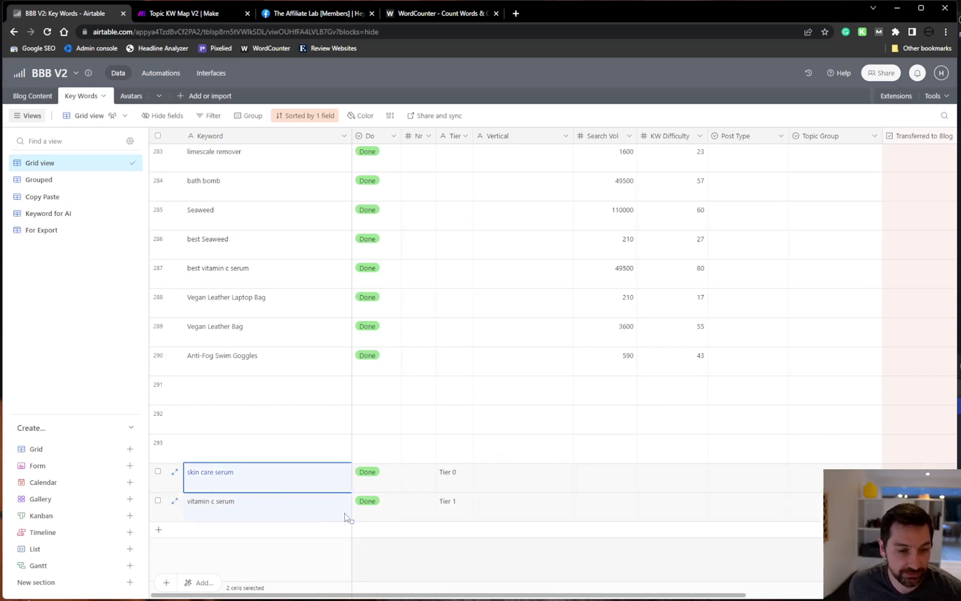
click(308, 455)
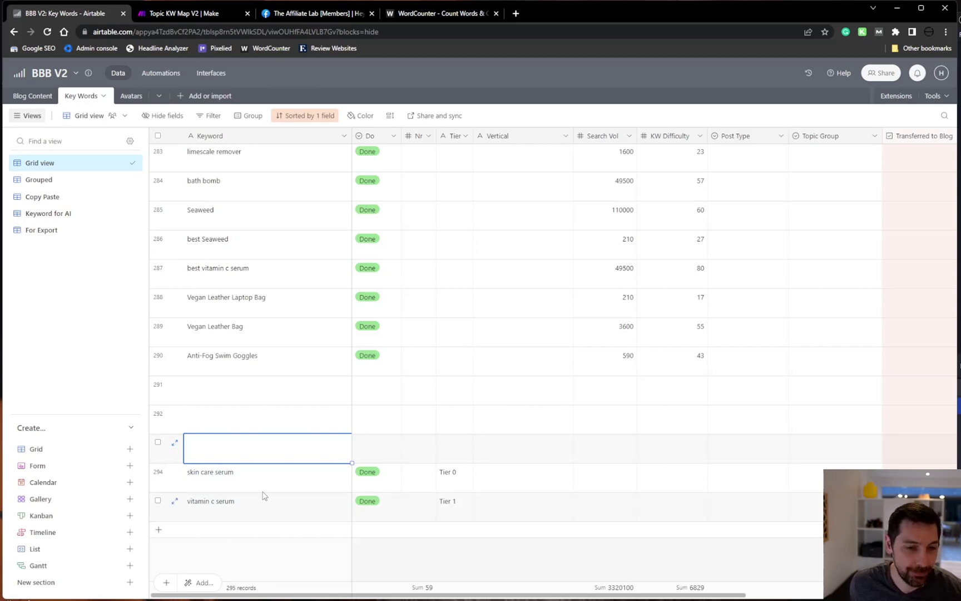
click(264, 509)
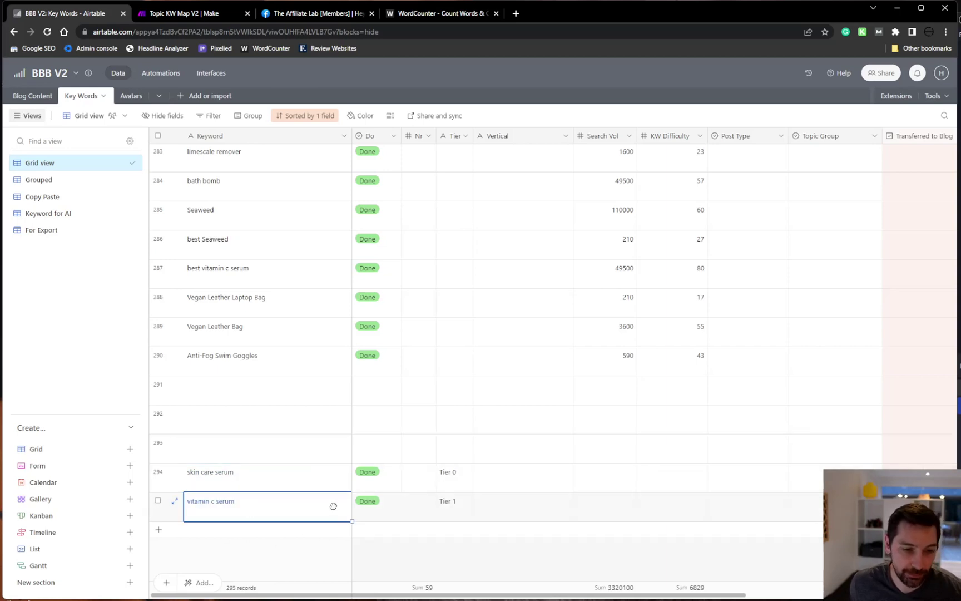
drag(324, 512, 454, 510)
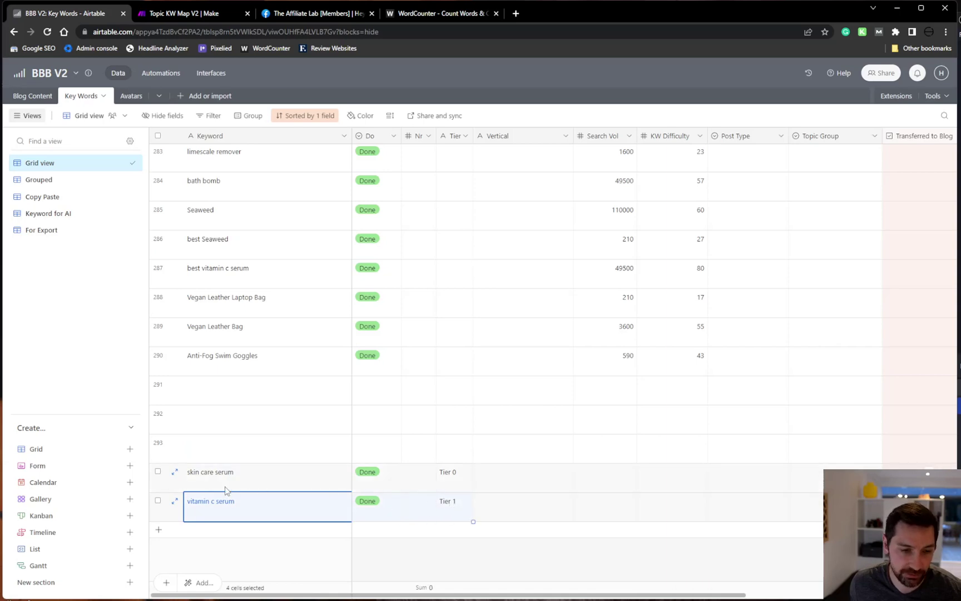
drag(225, 490, 452, 471)
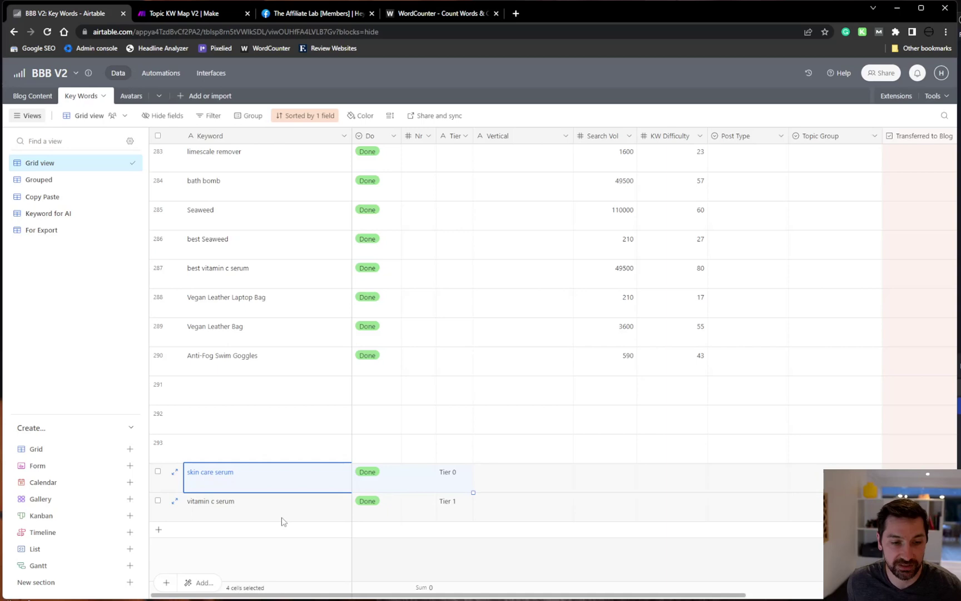
click(297, 549)
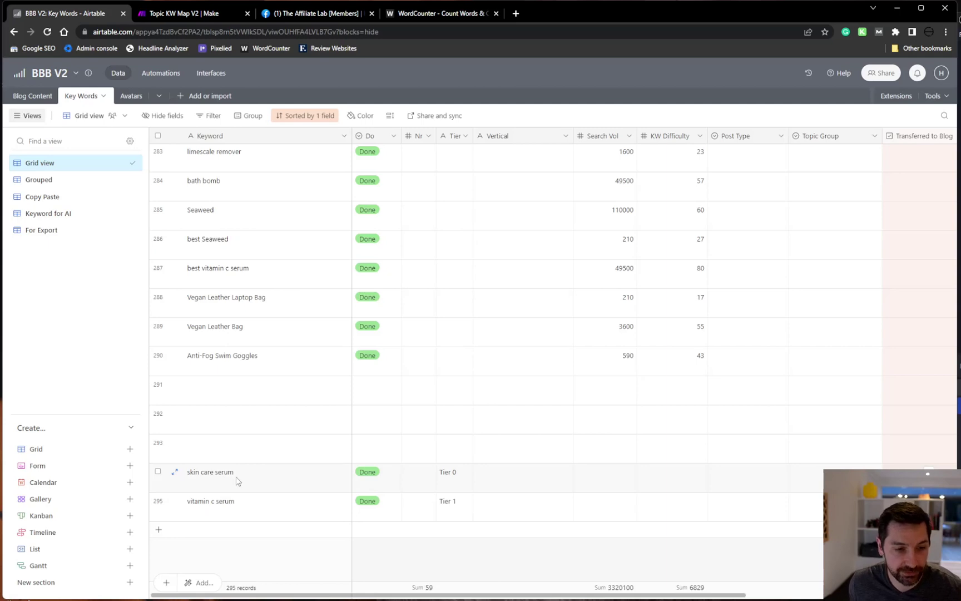
- Set both skin care serum and vitamin c serum's Do action to Get KW Data
double_click(389, 478)
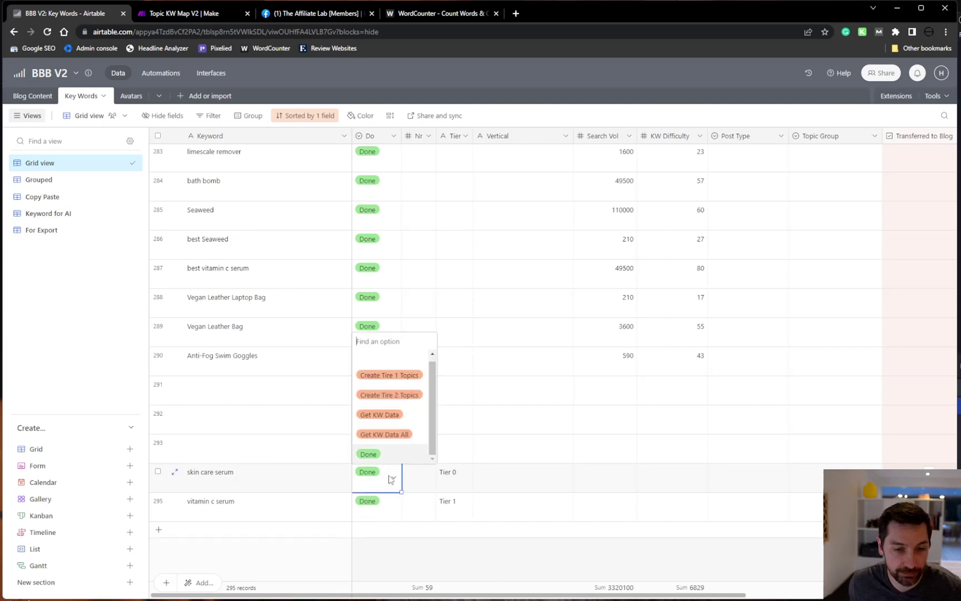
click(404, 419)
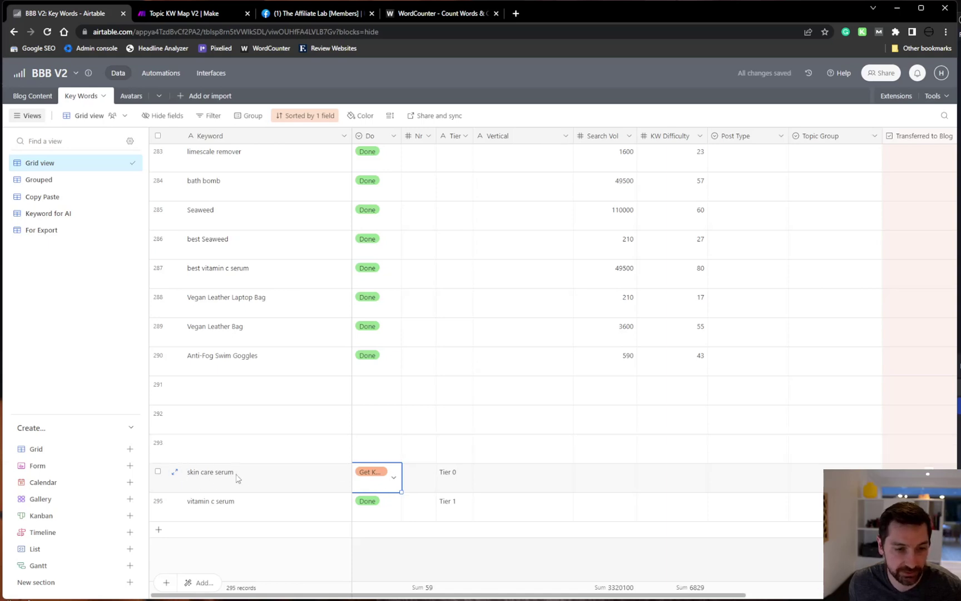
click(383, 508)
click(392, 509)
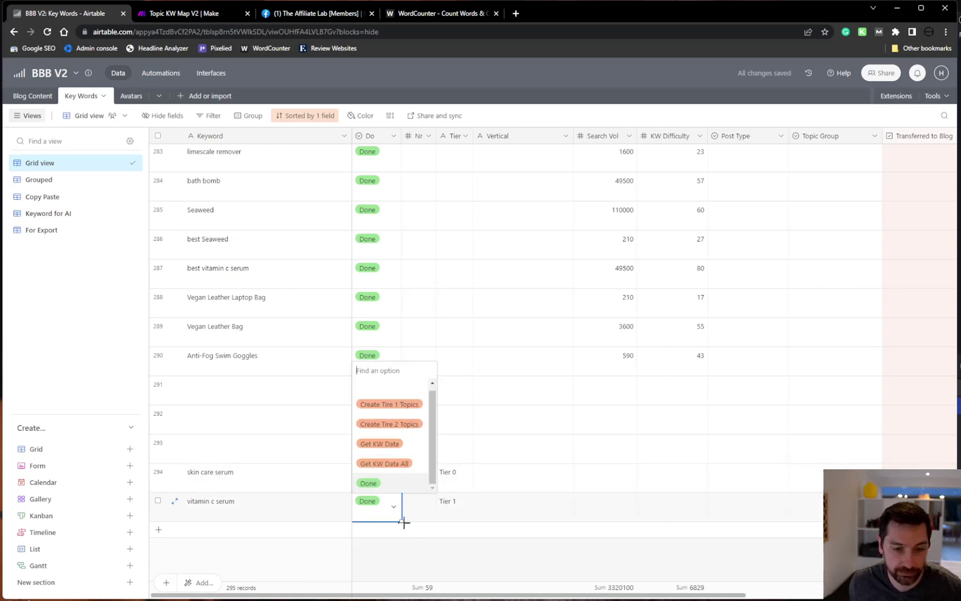
click(408, 445)
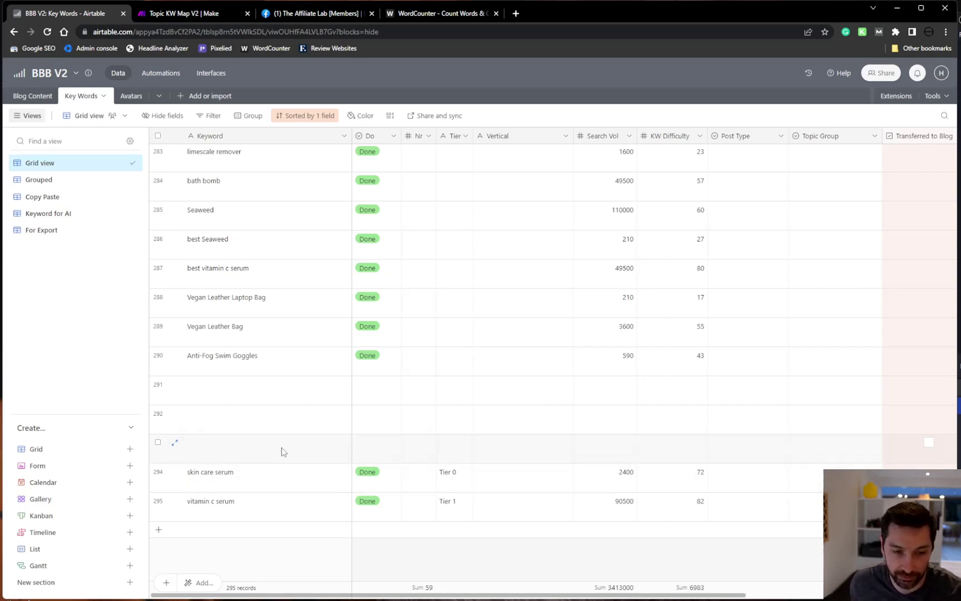
- Check skin care serum's fetched volume 2400 and difficulty 72, then select its Nr cell
click(619, 476)
shift+click(656, 478)
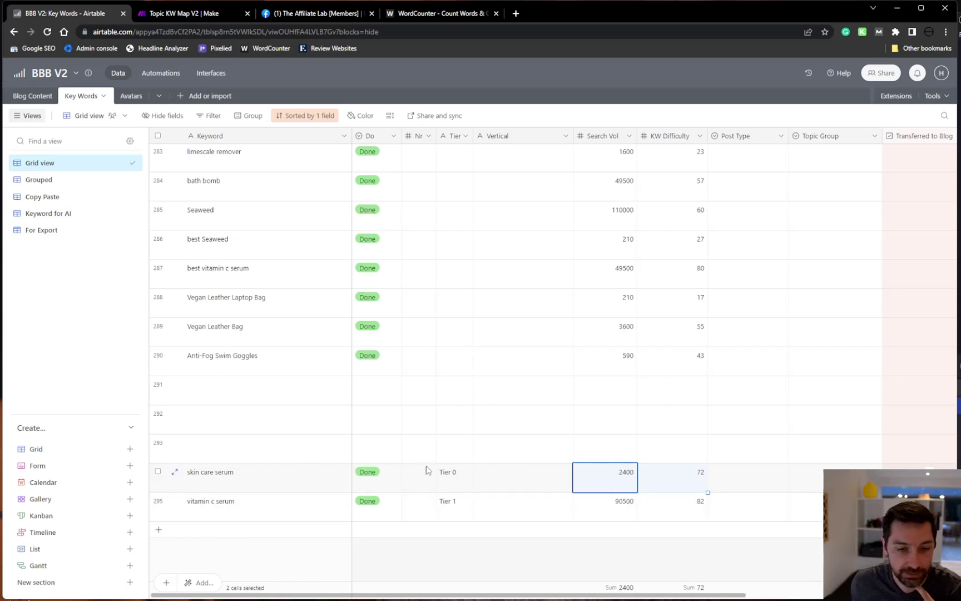
click(417, 483)
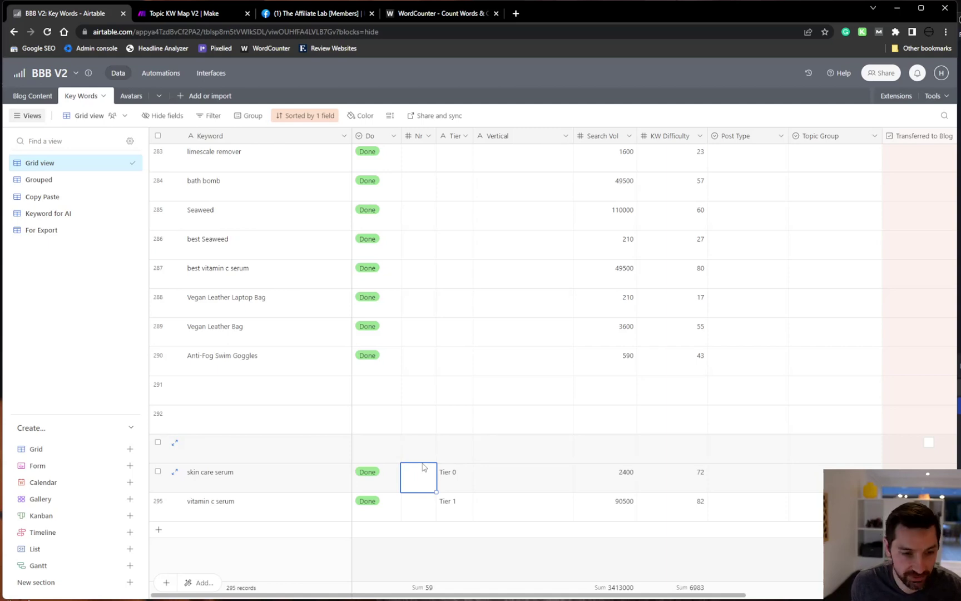
- Enter 5 in skin care serum's Nr cell and set its Do to Create Tire 1 Topics
text(5)
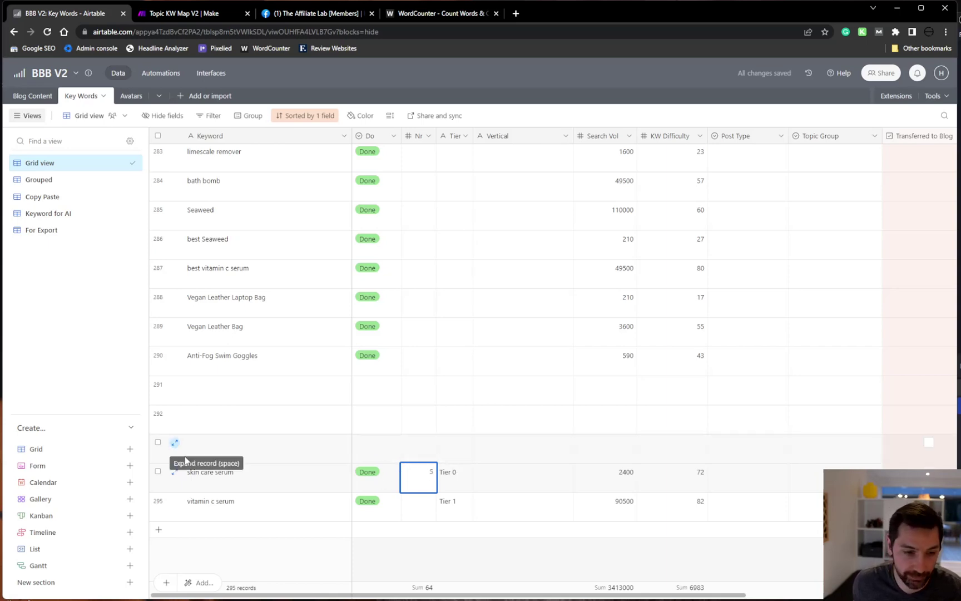
click(376, 480)
click(389, 477)
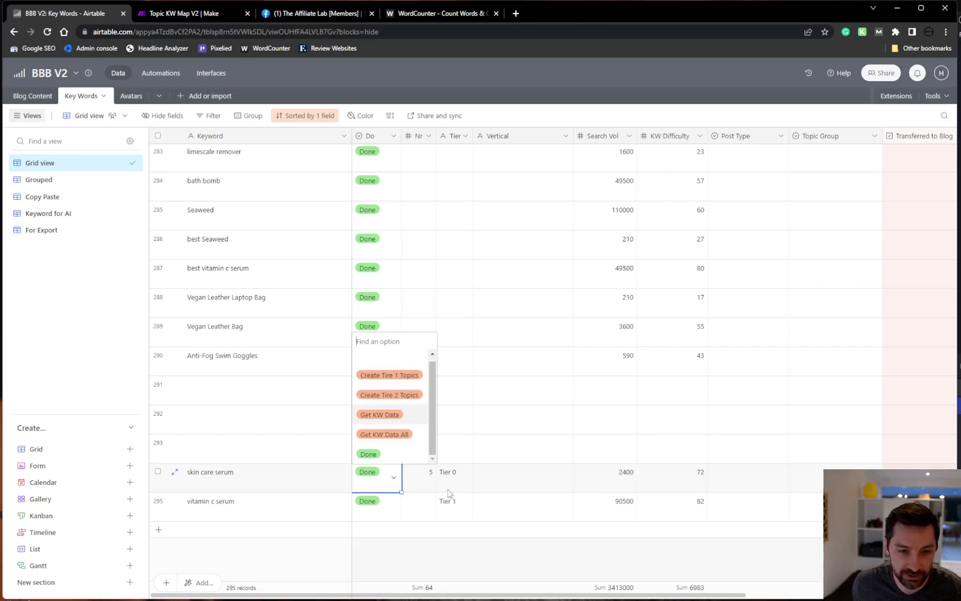
click(411, 377)
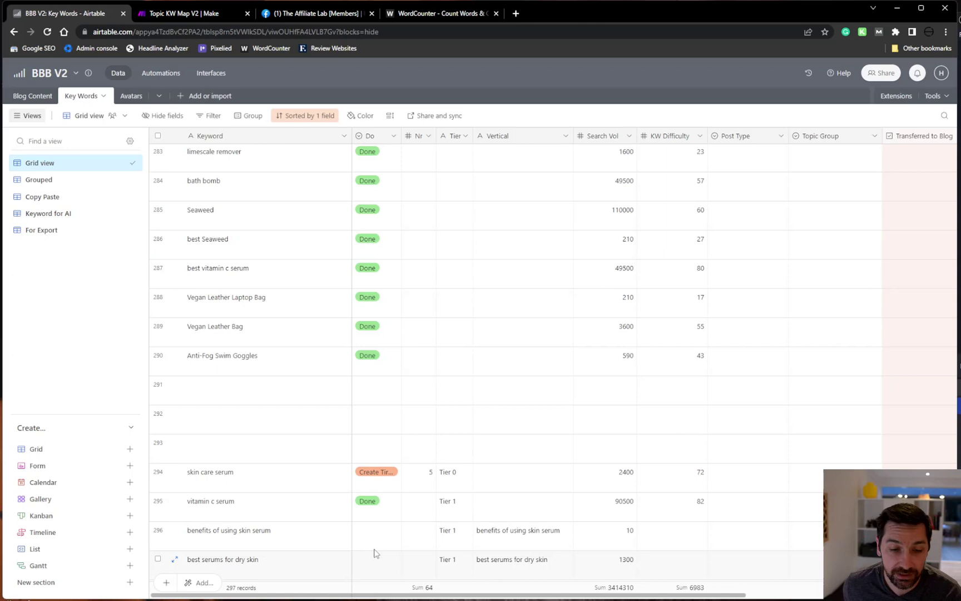
- Delete the three new Tier 1 rows 298–300 that have no search data
scroll(359, 509, down, 2)
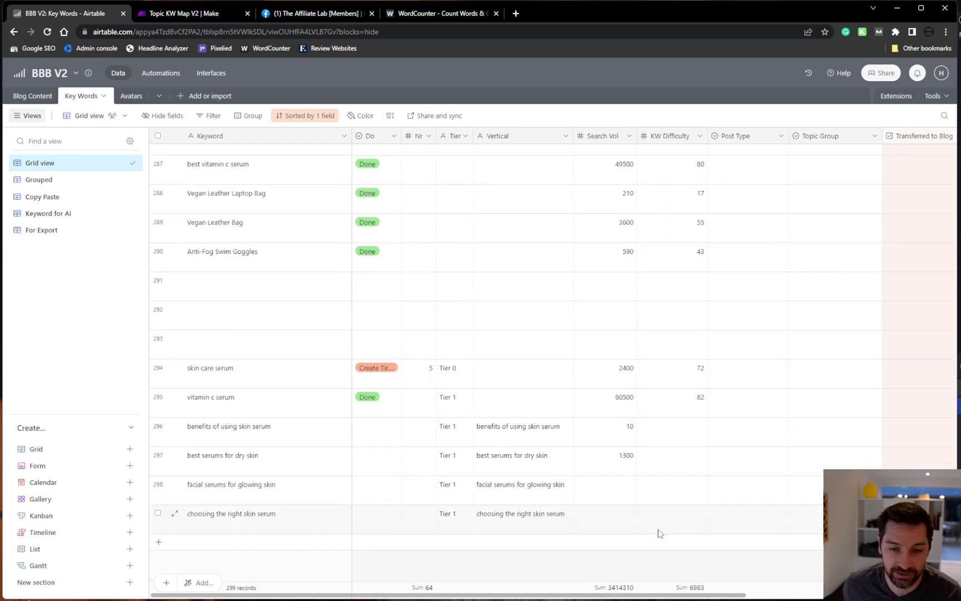
scroll(556, 433, down, 1)
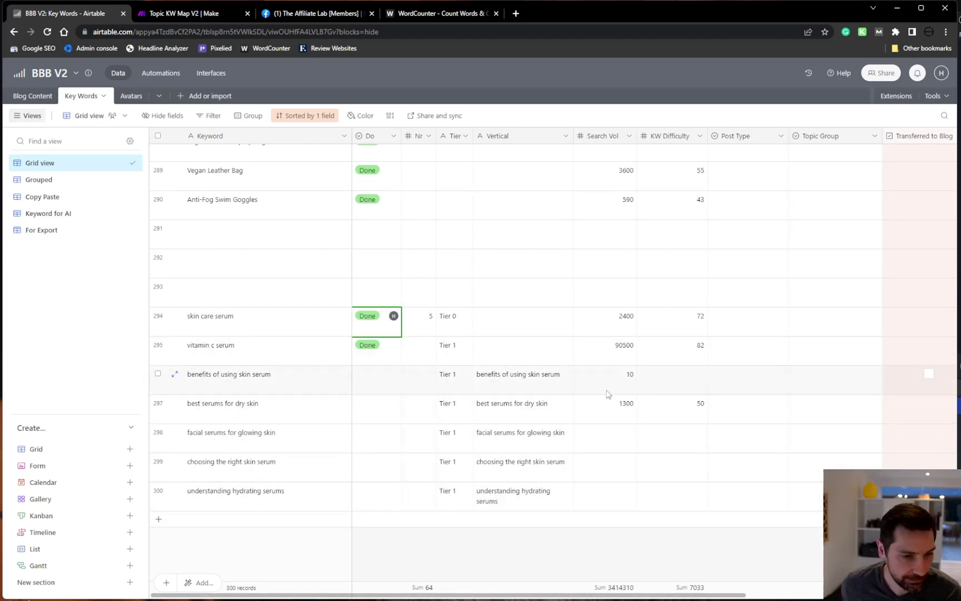
drag(618, 379, 268, 554)
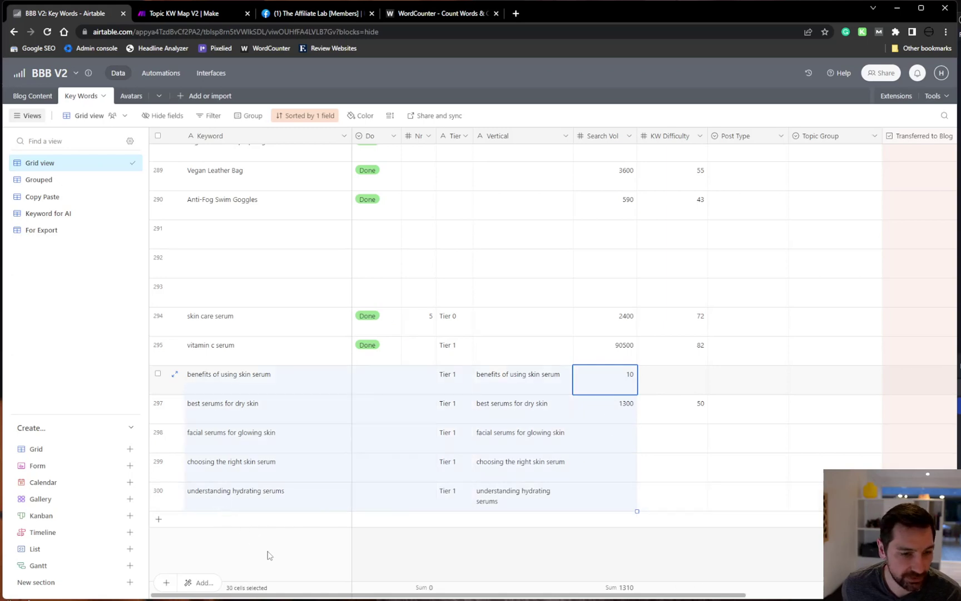
click(268, 553)
drag(608, 437, 692, 489)
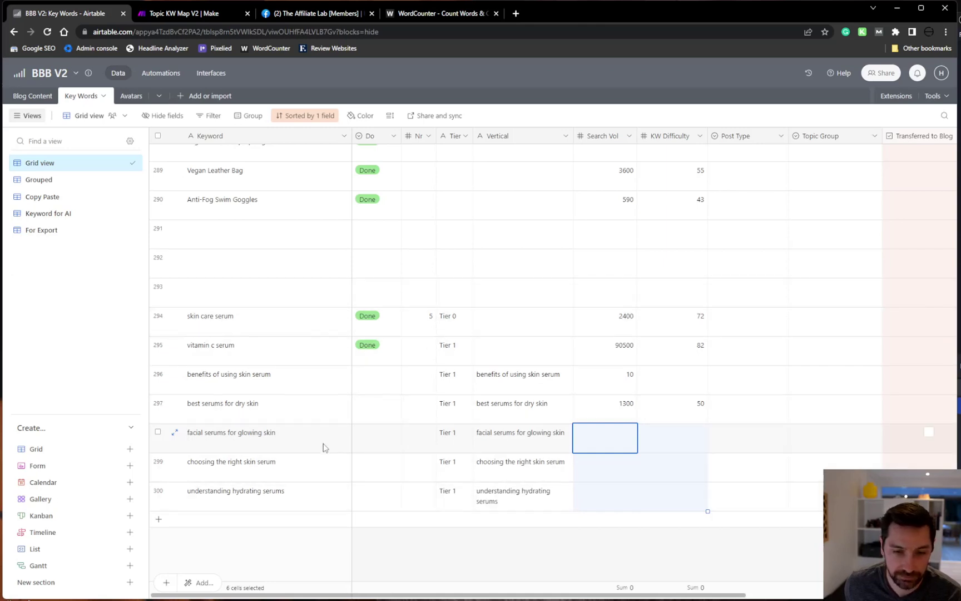
drag(324, 444, 596, 506)
right_click(278, 497)
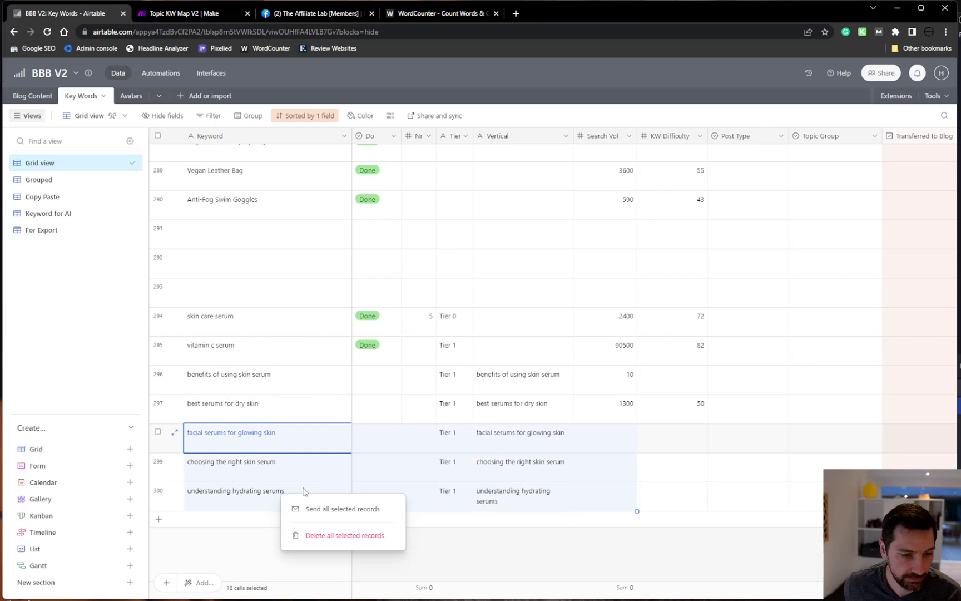
click(344, 535)
- Set skin care serum's Do back to Create Tire 1 Topics
click(367, 415)
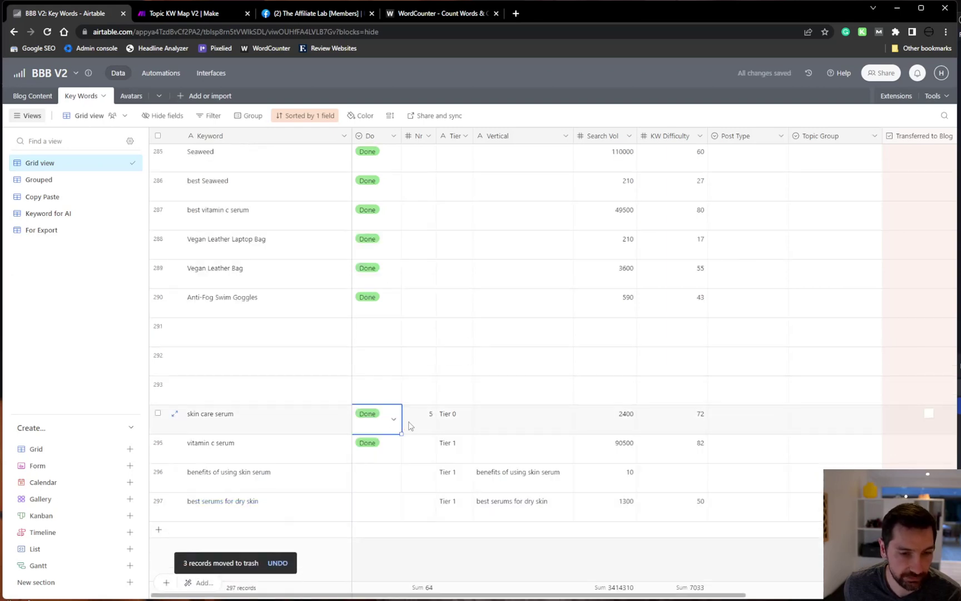
click(393, 418)
click(414, 466)
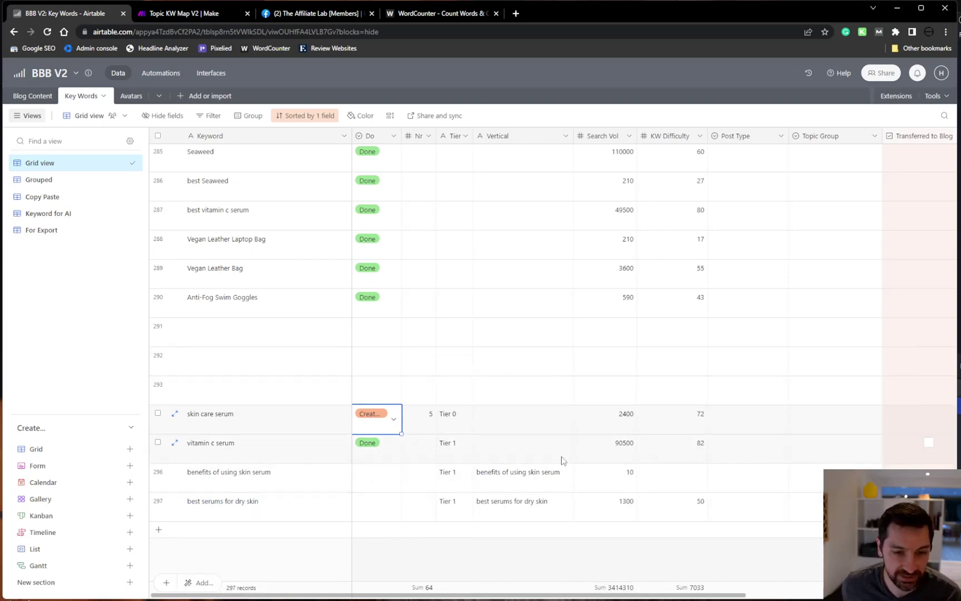
click(430, 452)
text(10)
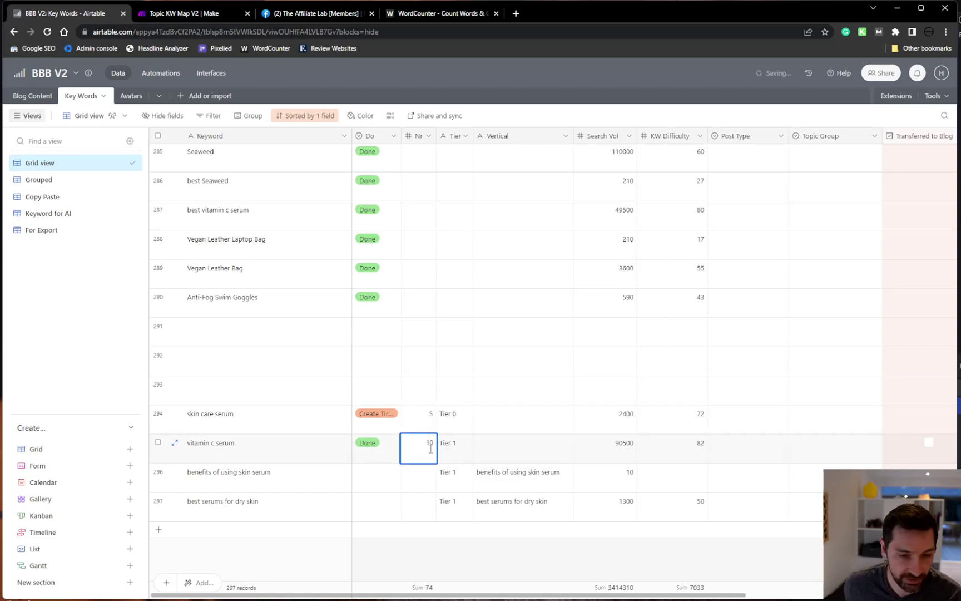
click(445, 389)
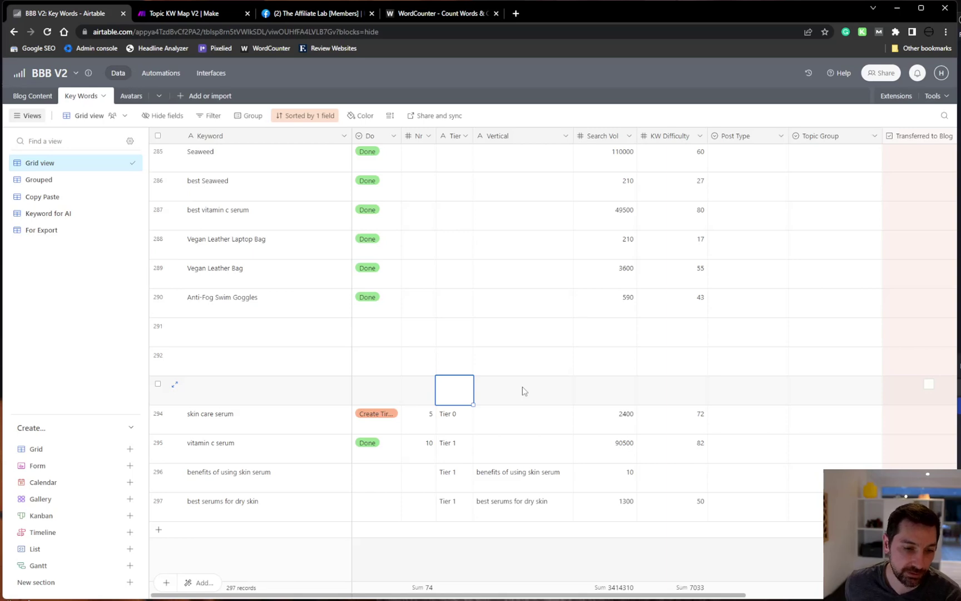
click(505, 387)
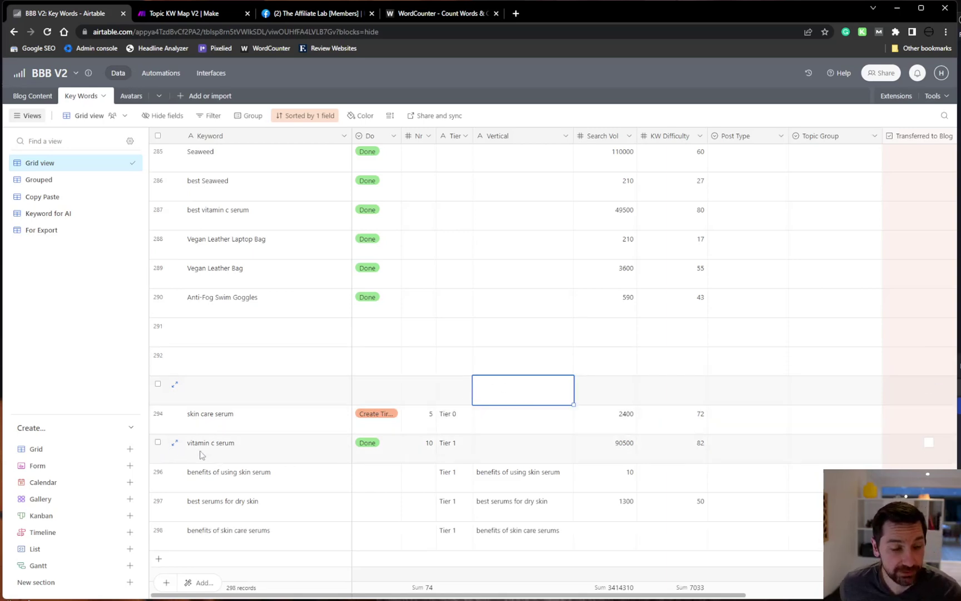
scroll(438, 353, down, 1)
scroll(660, 263, down, 1)
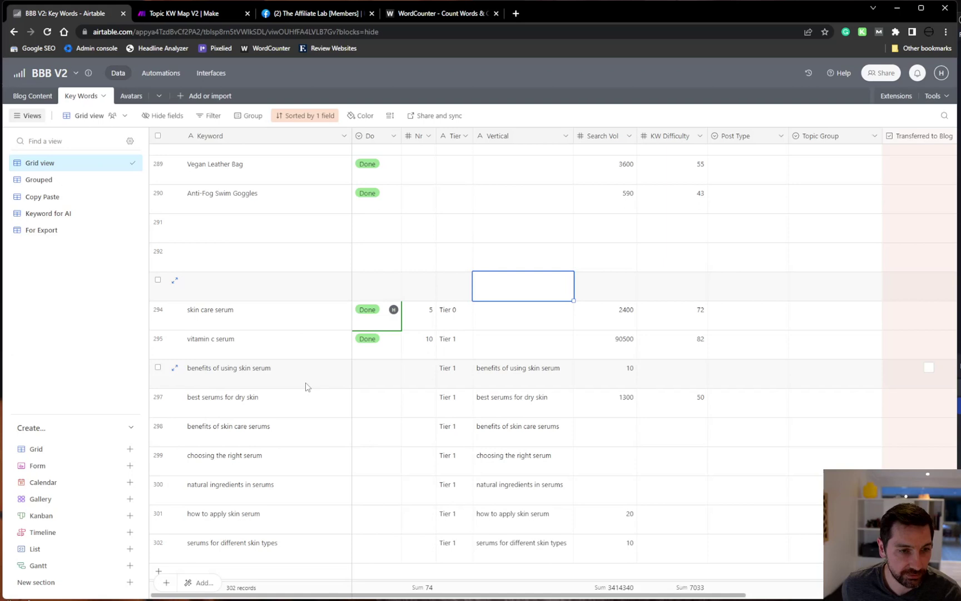
scroll(306, 386, down, 1)
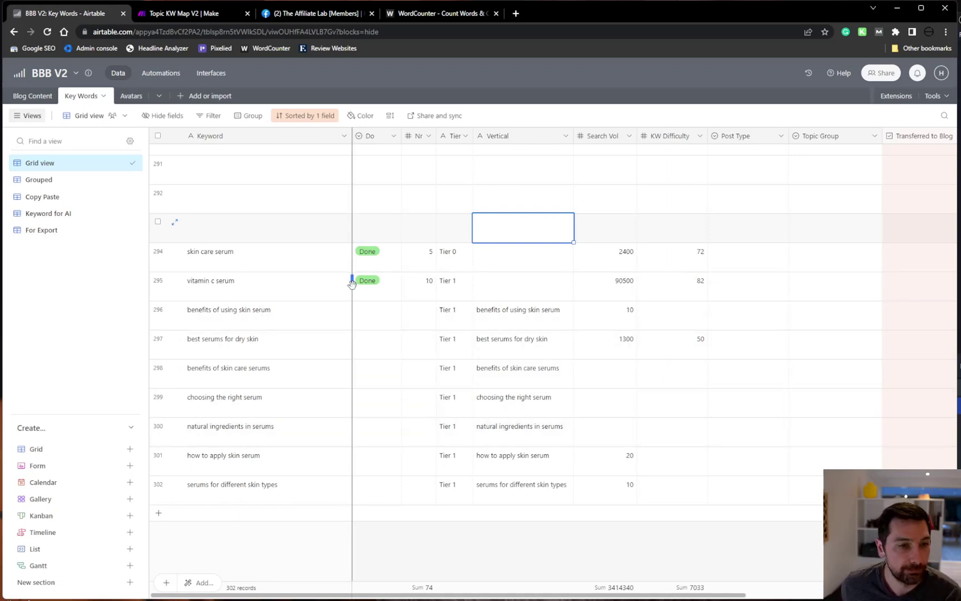
- Delete the seven Tier 1 skin serum keyword rows 296–302
drag(311, 314, 303, 500)
right_click(309, 497)
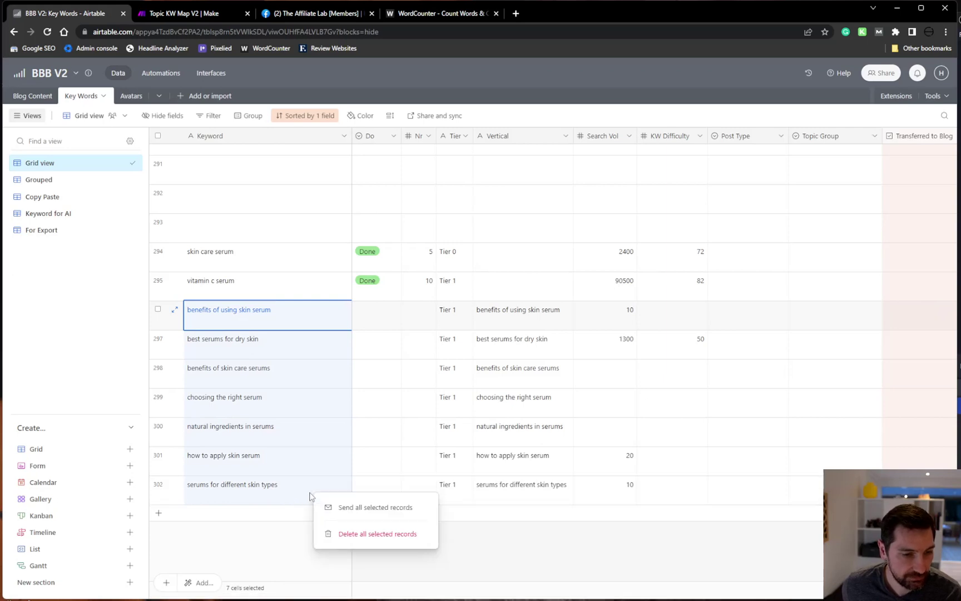
click(371, 534)
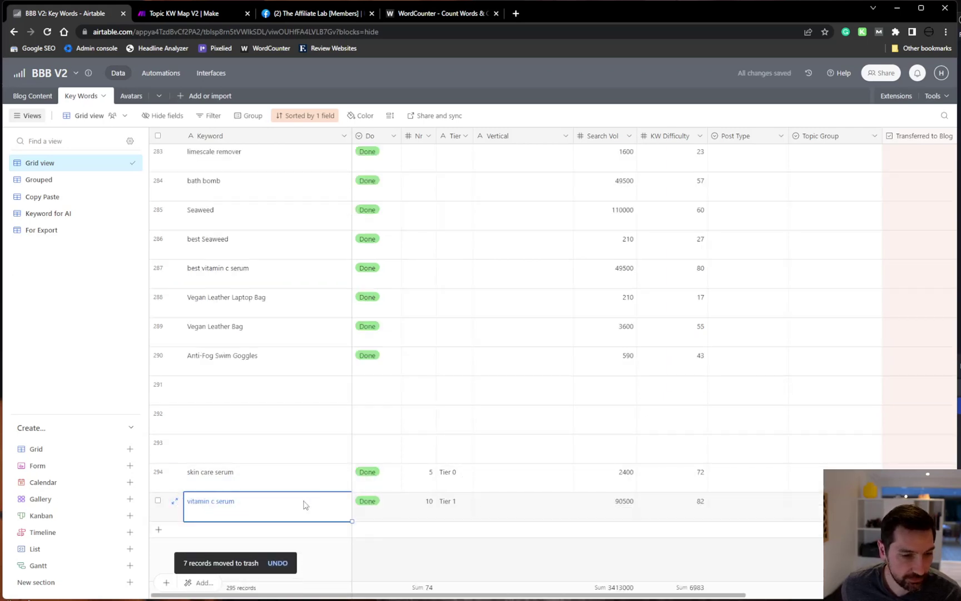
- Give vitamin c serum Nr 20 and set its Do to Create Tire 2 Topics
click(425, 507)
text(20)
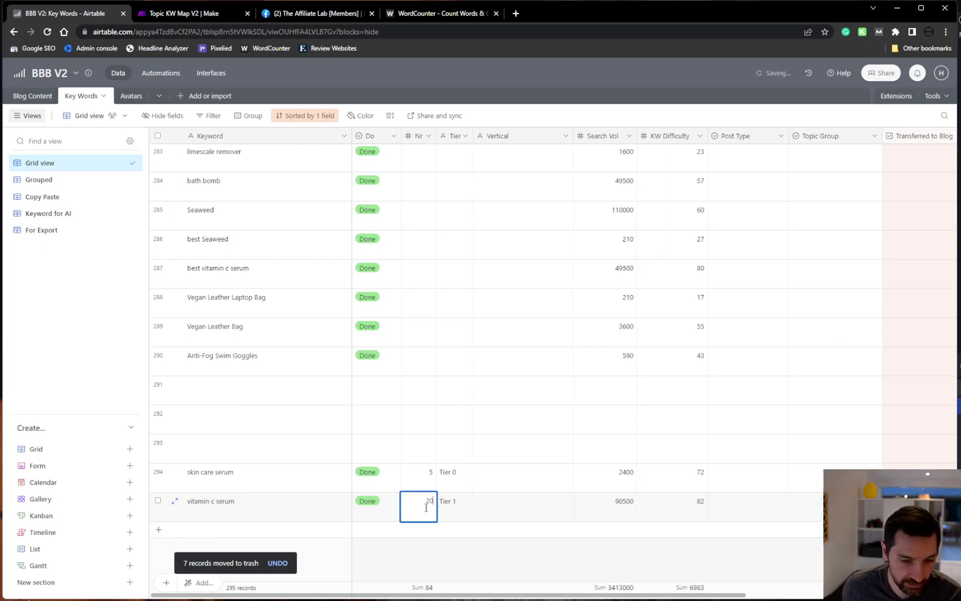
key(Escape)
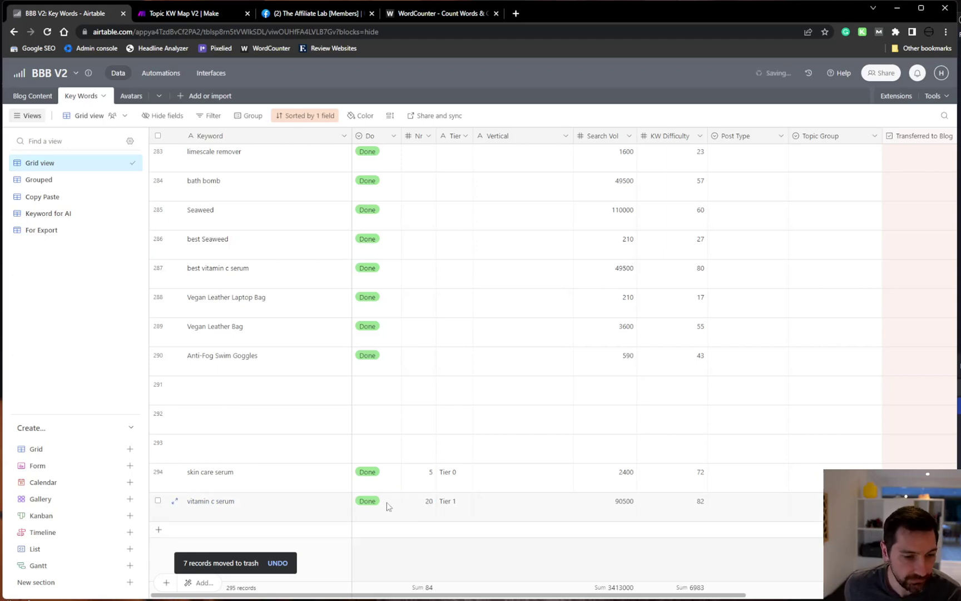
click(388, 506)
click(381, 506)
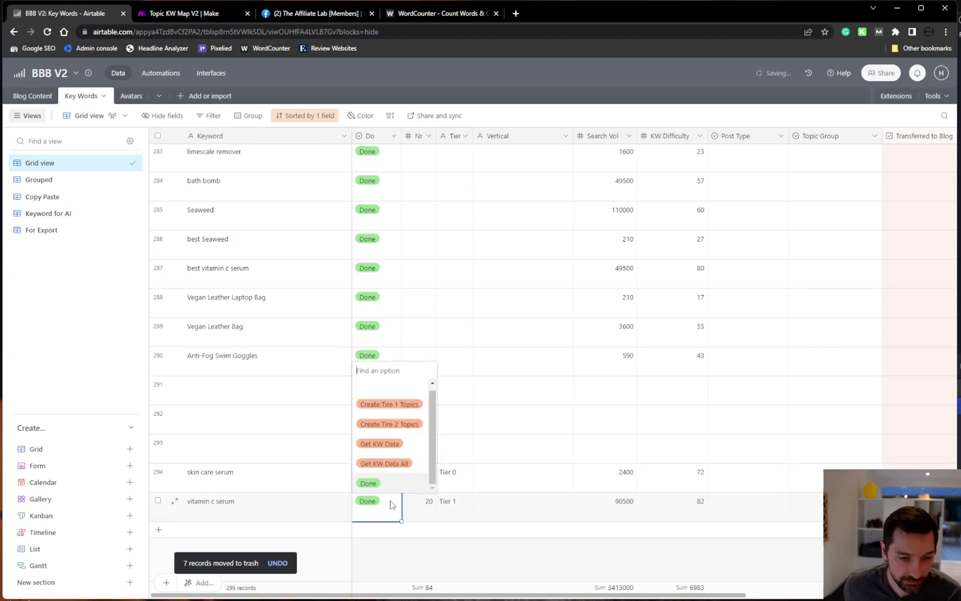
click(419, 426)
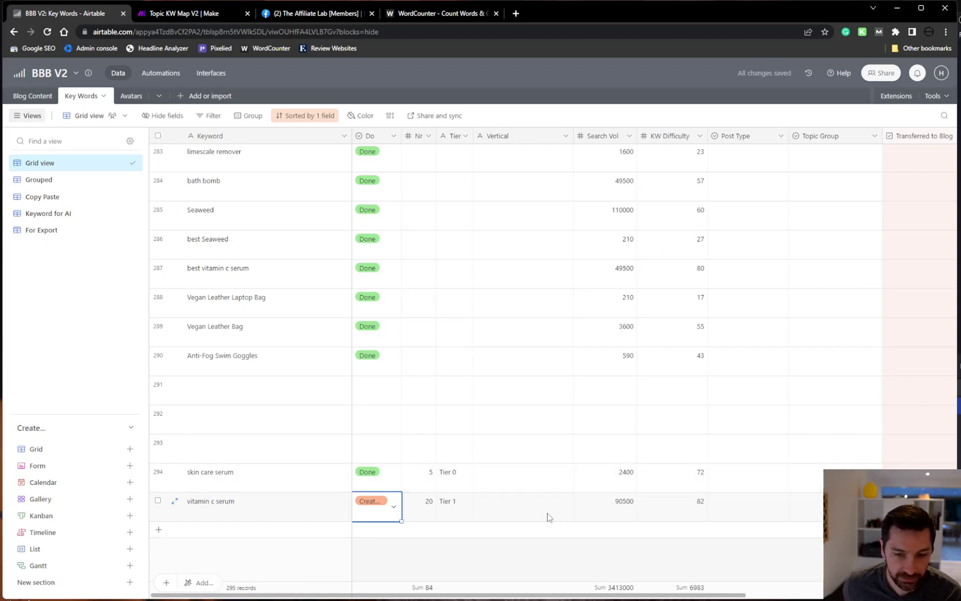
- Switch to the Grouped view and scroll to vitamin c serum under Tier 1
click(55, 181)
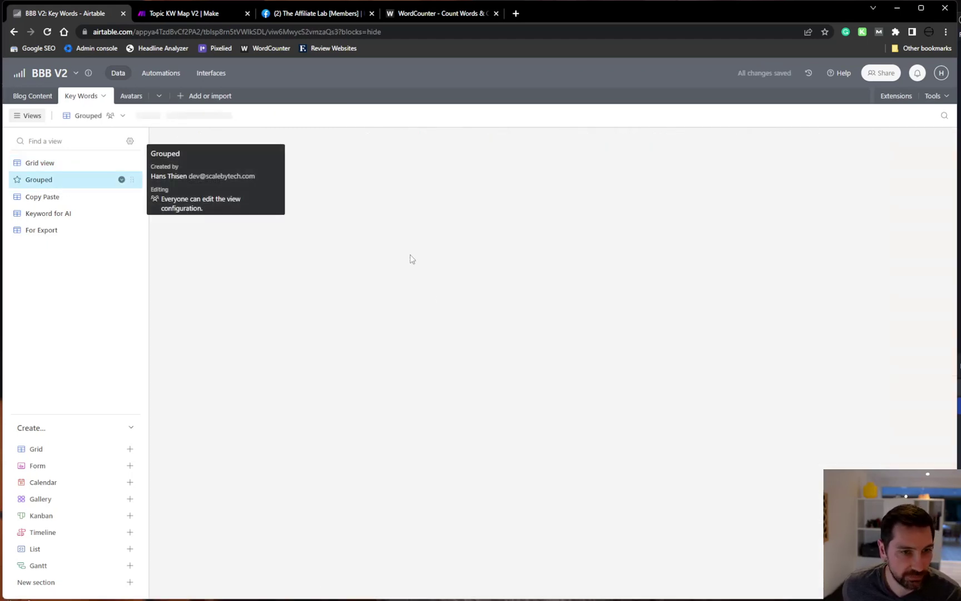
scroll(356, 267, up, 2)
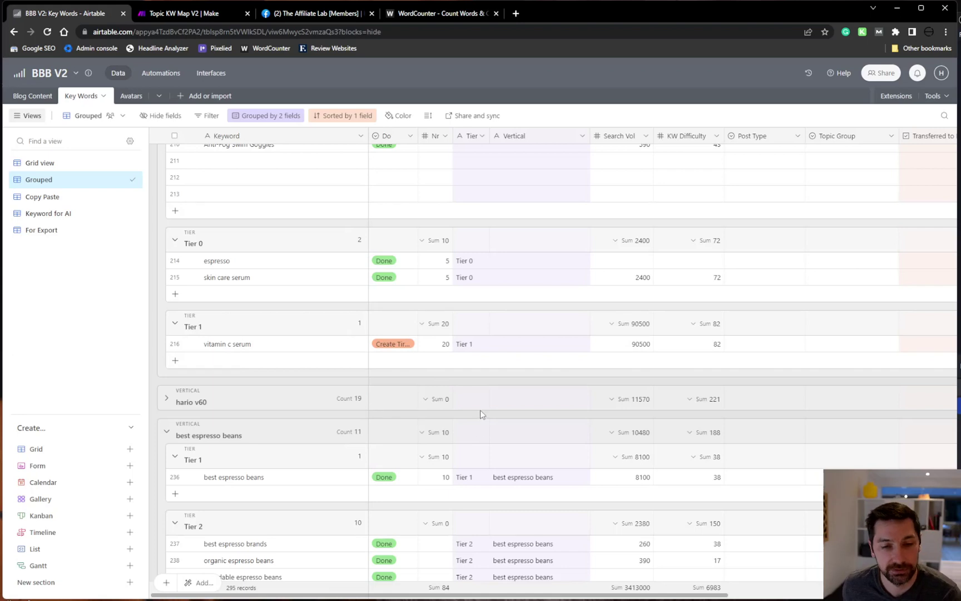
- In Make's Topic KW Map V2, copy the substring(72.text;0;20000) line from the top OpenAI module
click(150, 15)
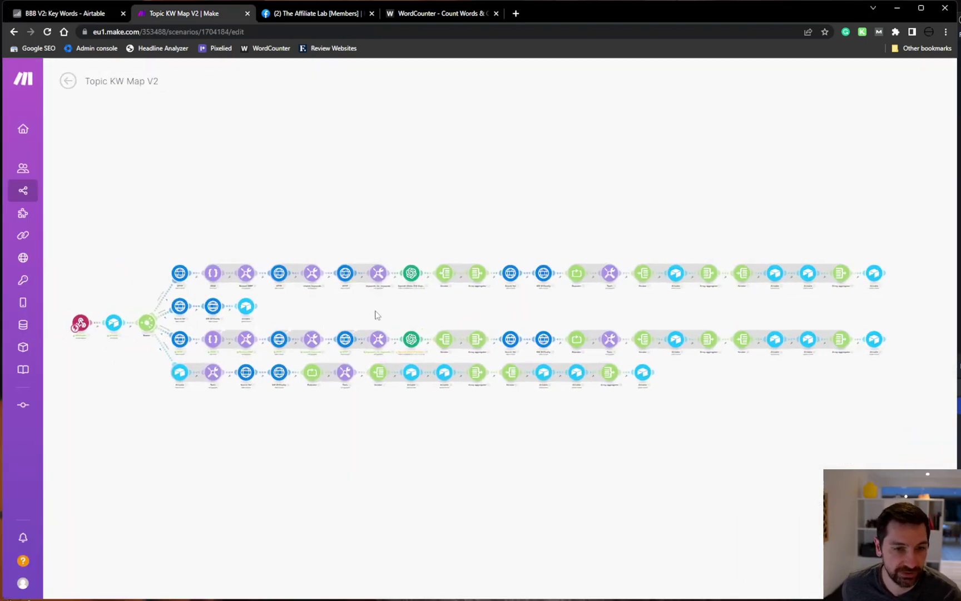
scroll(538, 378, up, 5)
scroll(538, 378, up, 3)
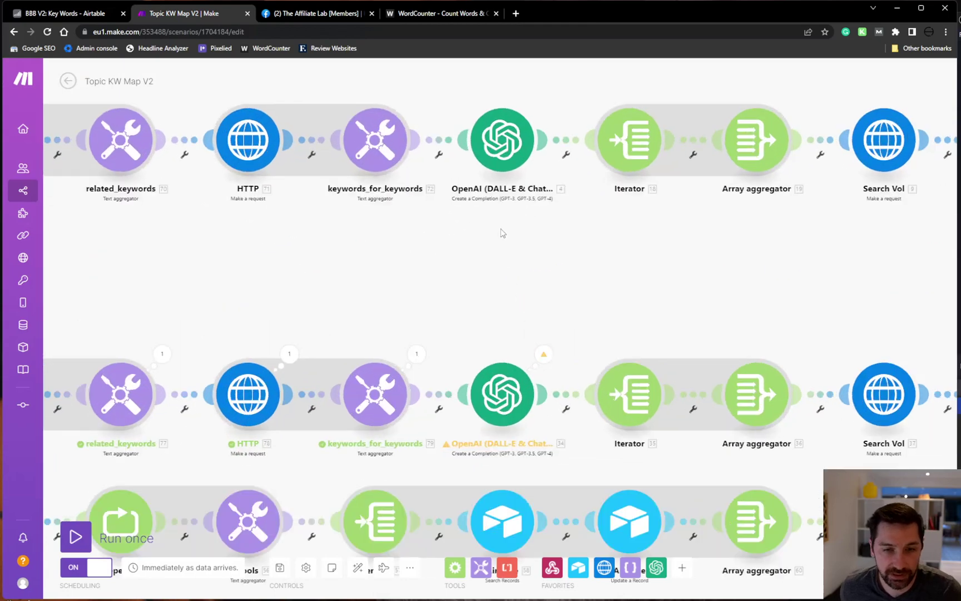
click(501, 147)
scroll(683, 417, down, 5)
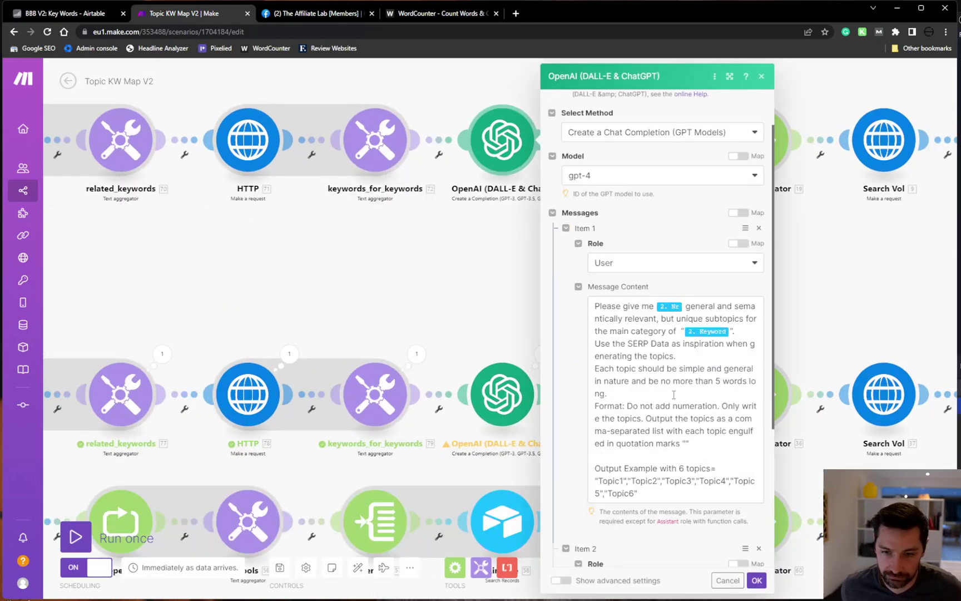
drag(751, 474, 586, 476)
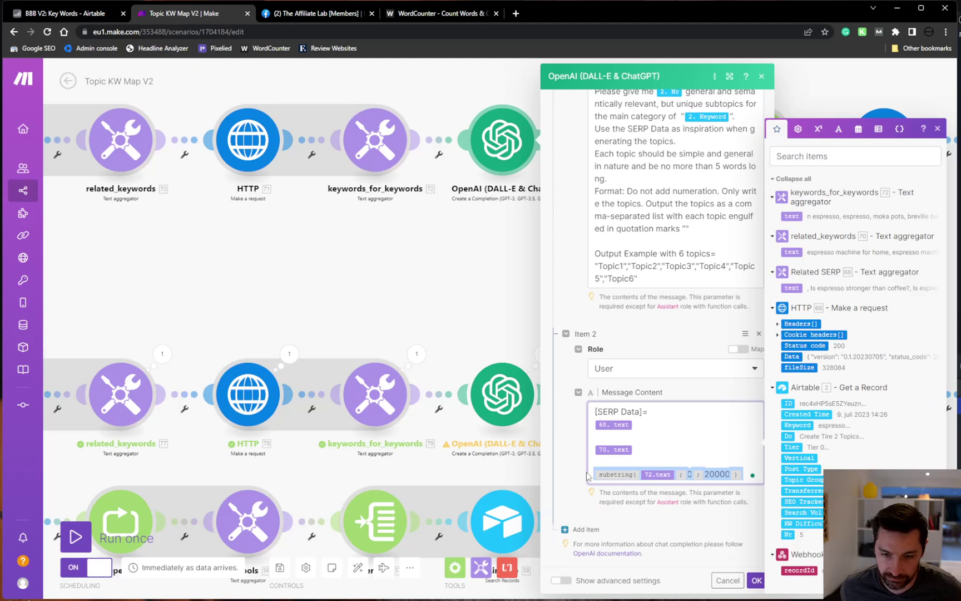
click(756, 580)
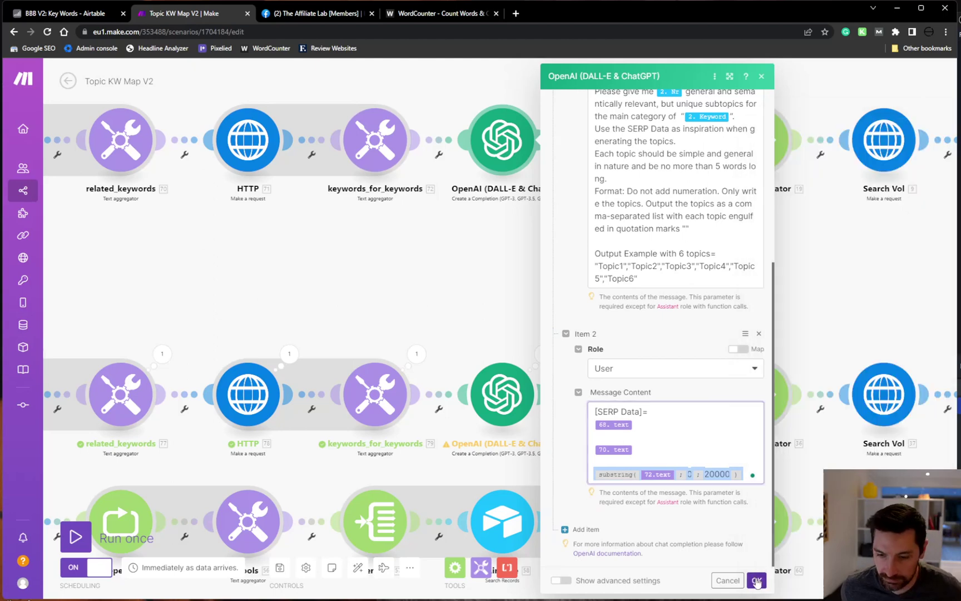
- Cap the lower OpenAI module's SERP text with substring(79.text; 0; 20000)
click(512, 402)
scroll(647, 423, down, 5)
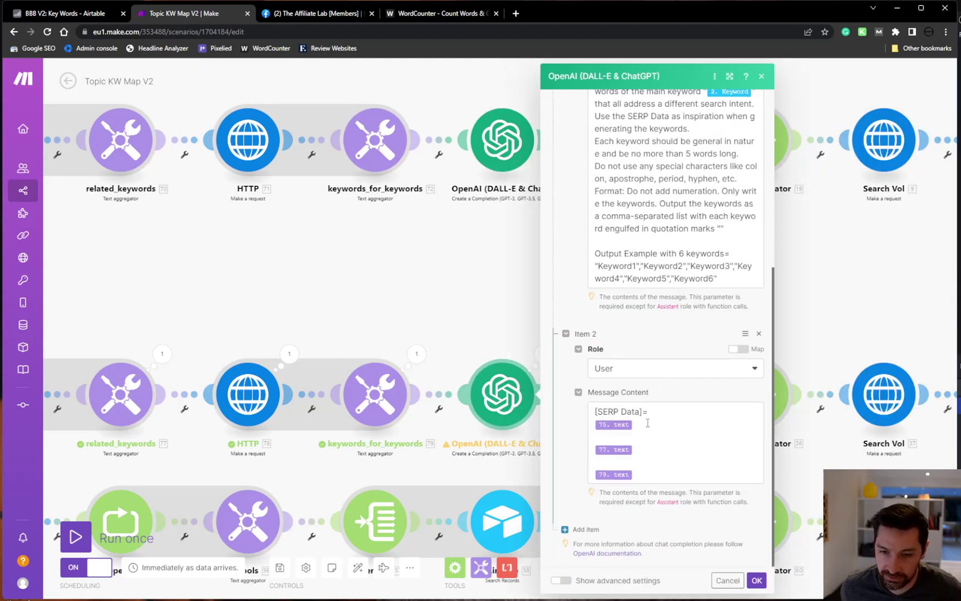
click(642, 459)
text(substring(72.text; 0; 20000))
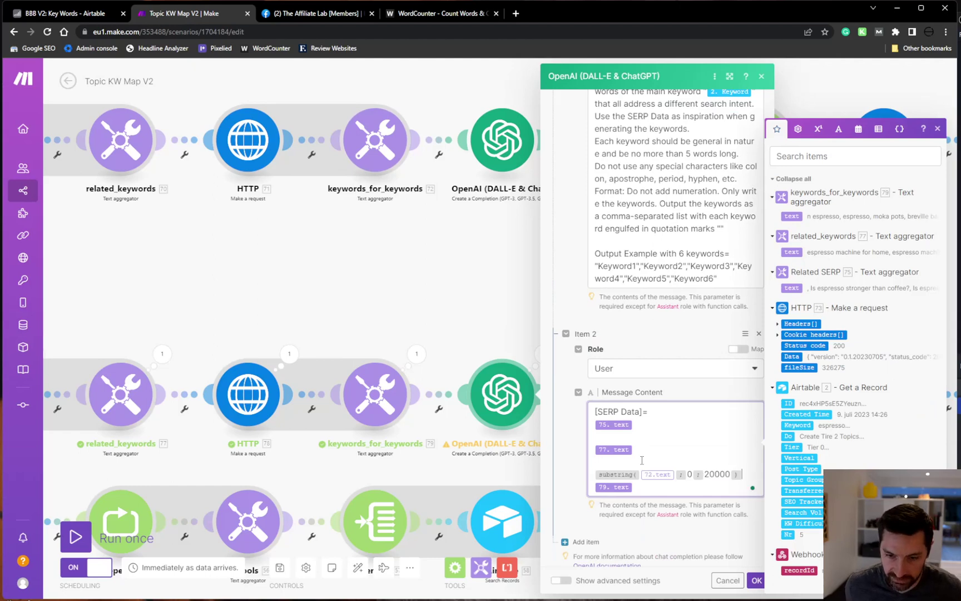
drag(653, 491, 598, 493)
key(ctrl+c)
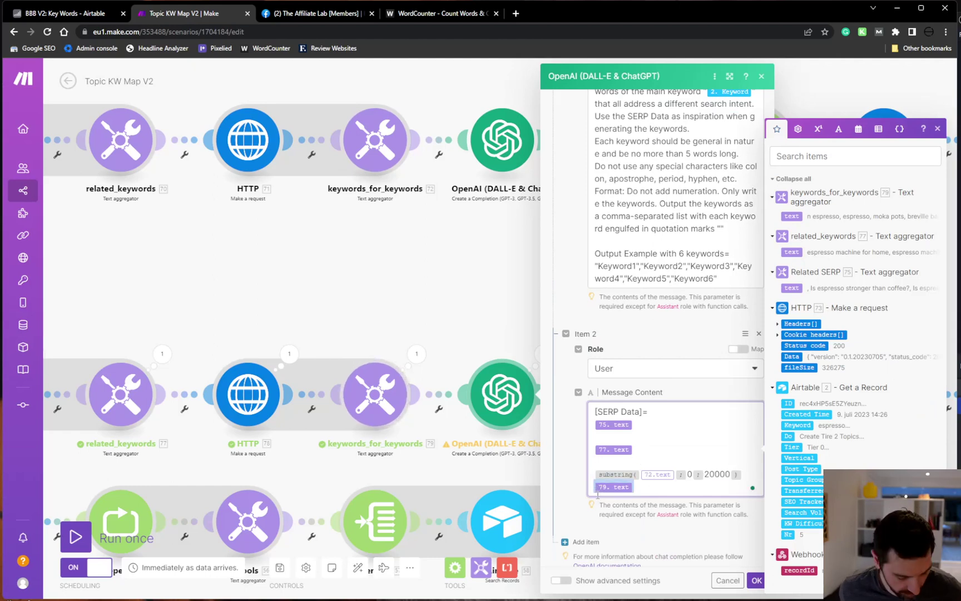
key(BackSpace)
click(675, 473)
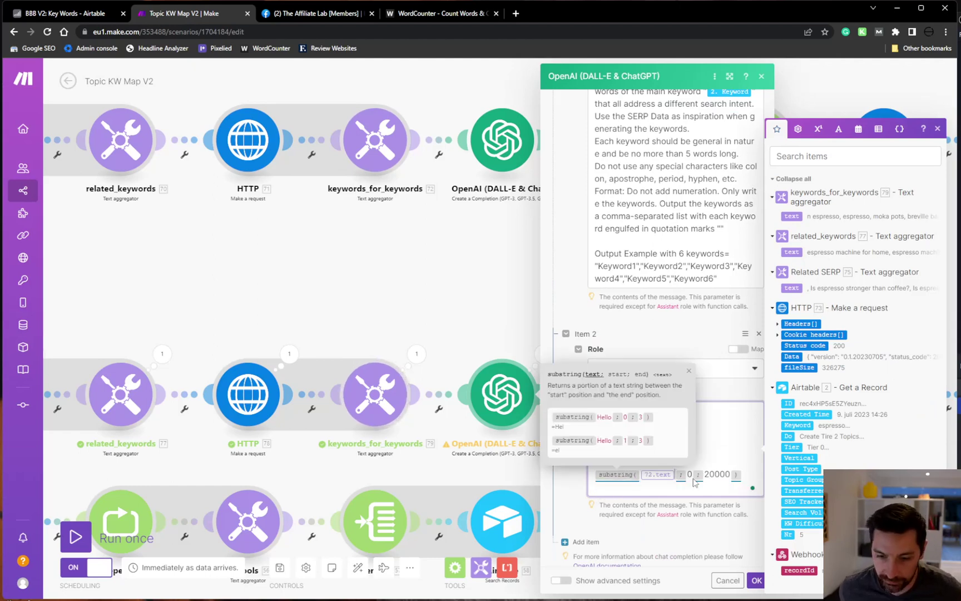
key(BackSpace)
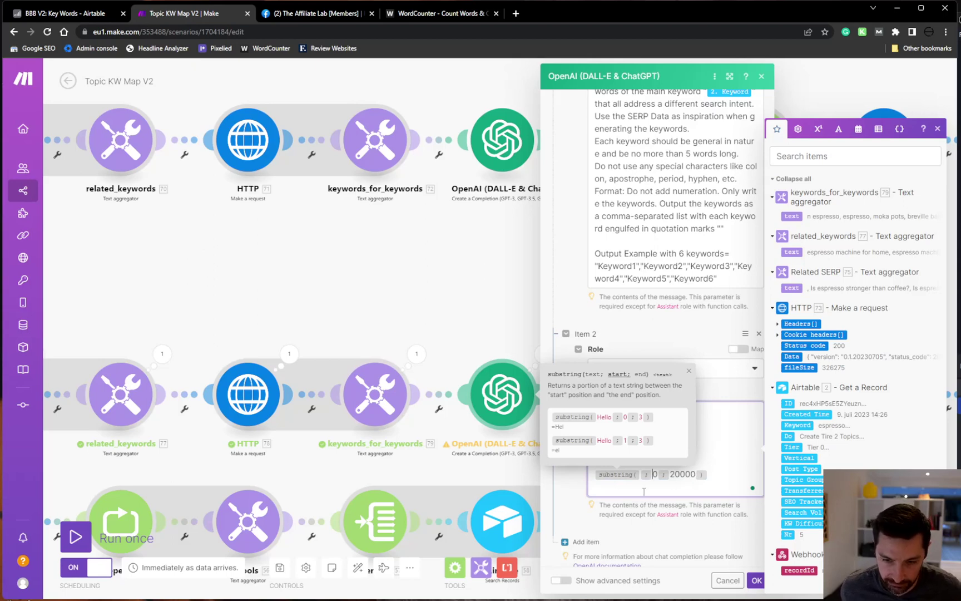
key(ctrl+z)
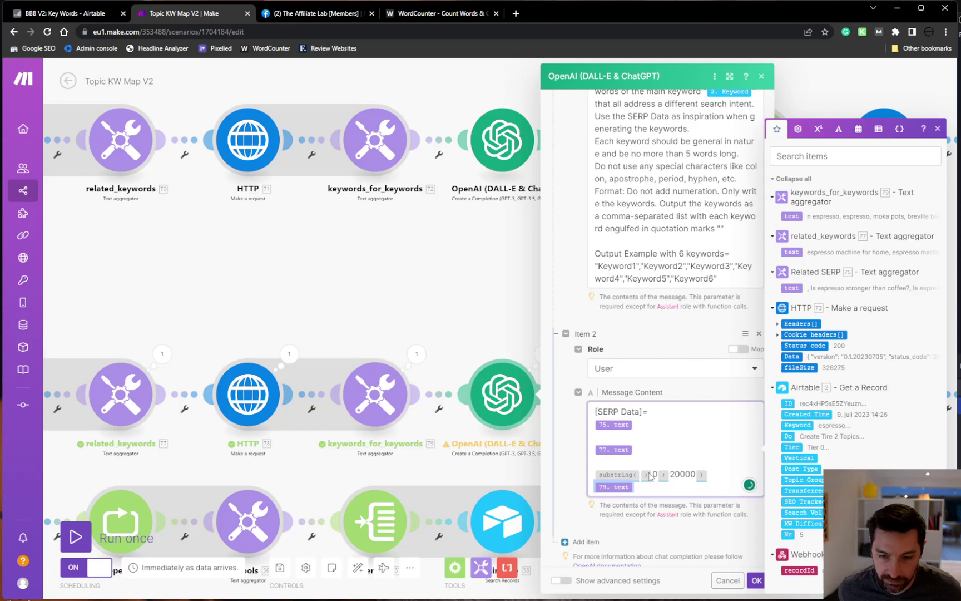
click(641, 473)
key(ctrl+v)
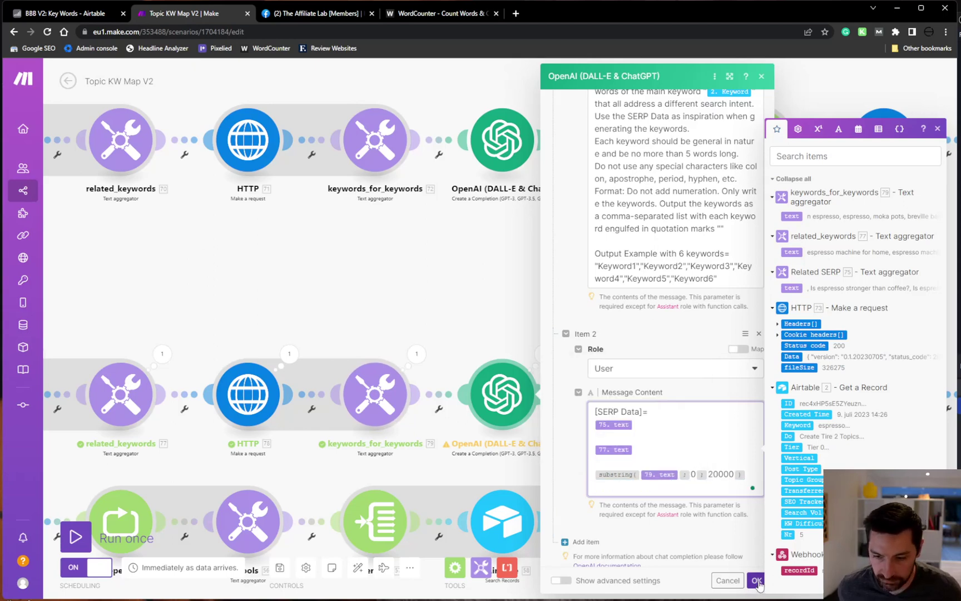
click(756, 580)
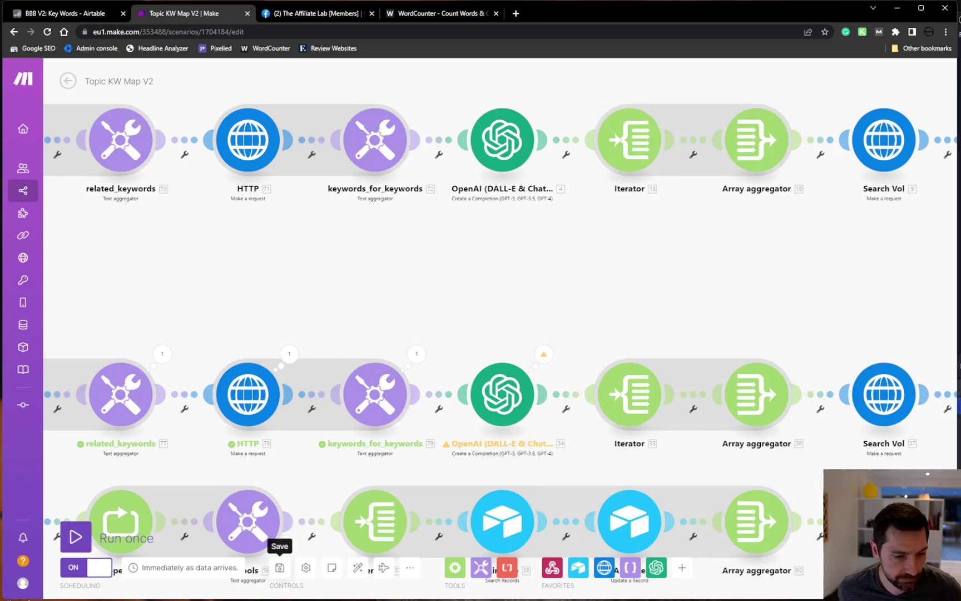
- Back in Airtable, set vitamin c serum's Do to the orange Create Tier option
click(68, 81)
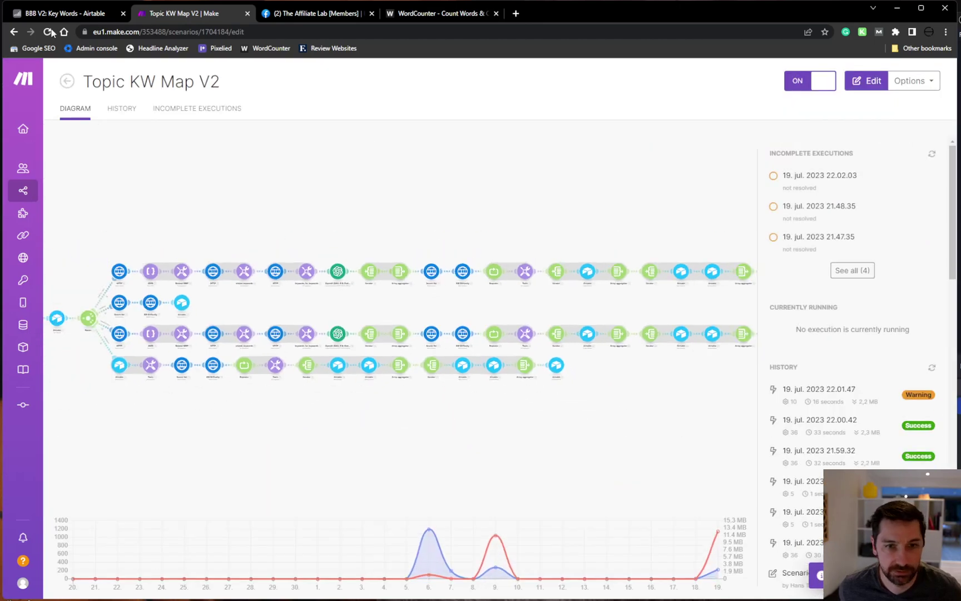
click(98, 14)
click(406, 349)
click(406, 349)
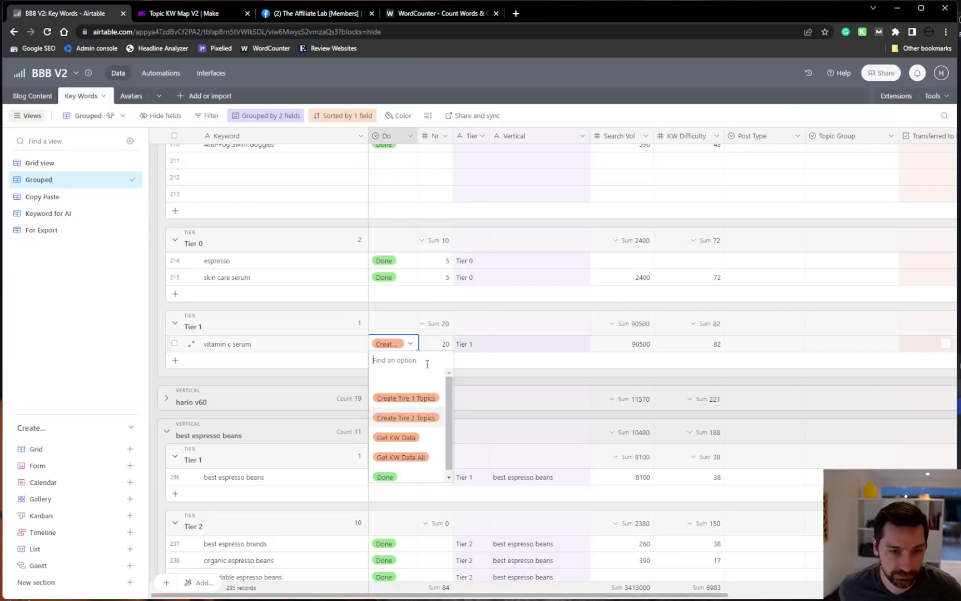
click(406, 473)
click(402, 343)
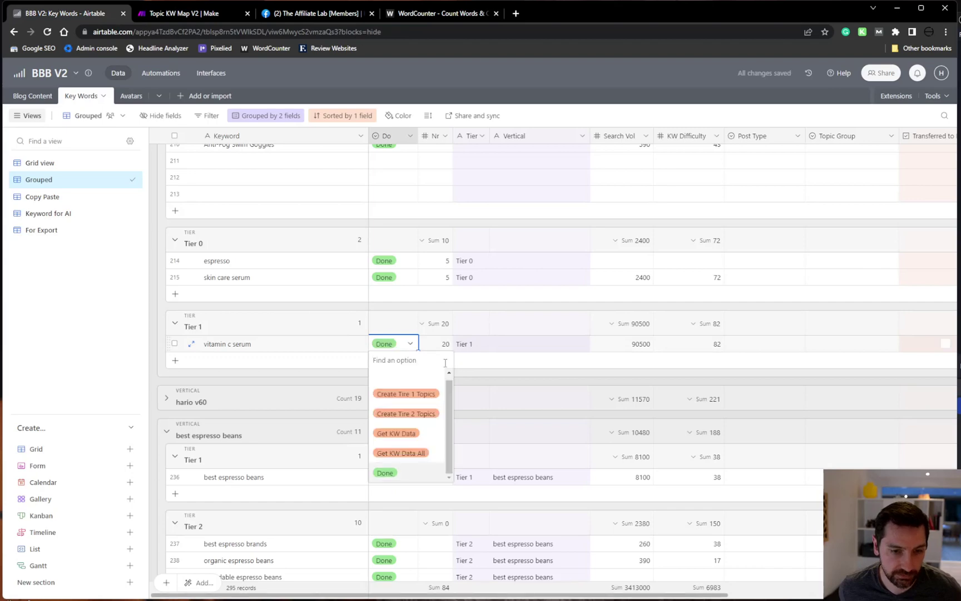
click(426, 419)
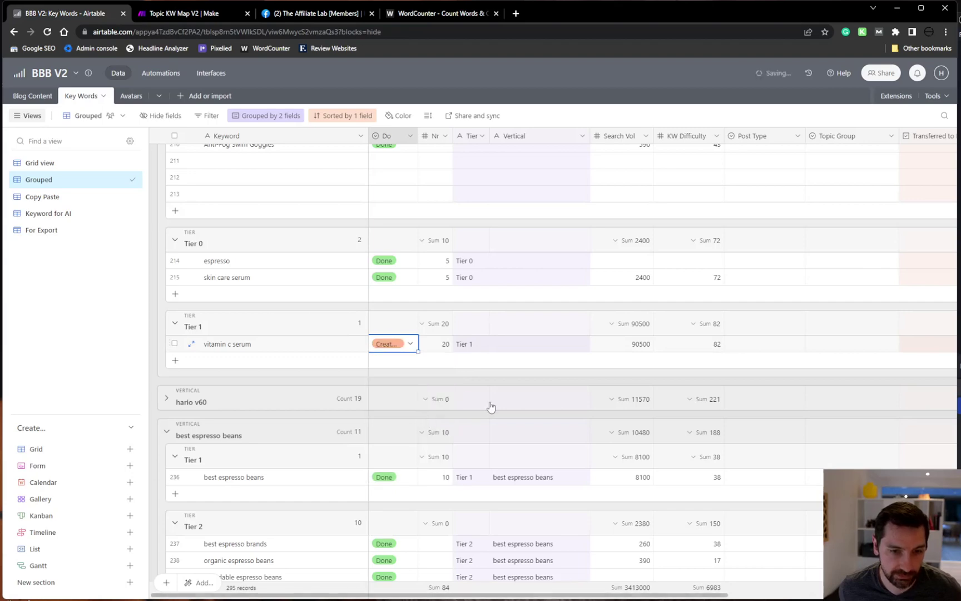
- Open the Topic KW Map V2 scenario in the Make editor and zoom in on the canvas
click(213, 16)
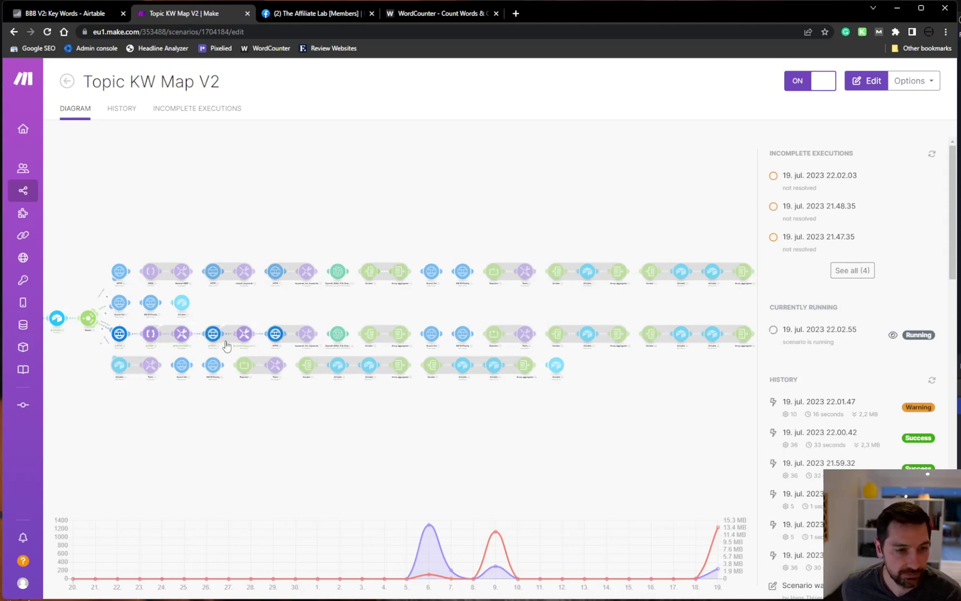
click(219, 411)
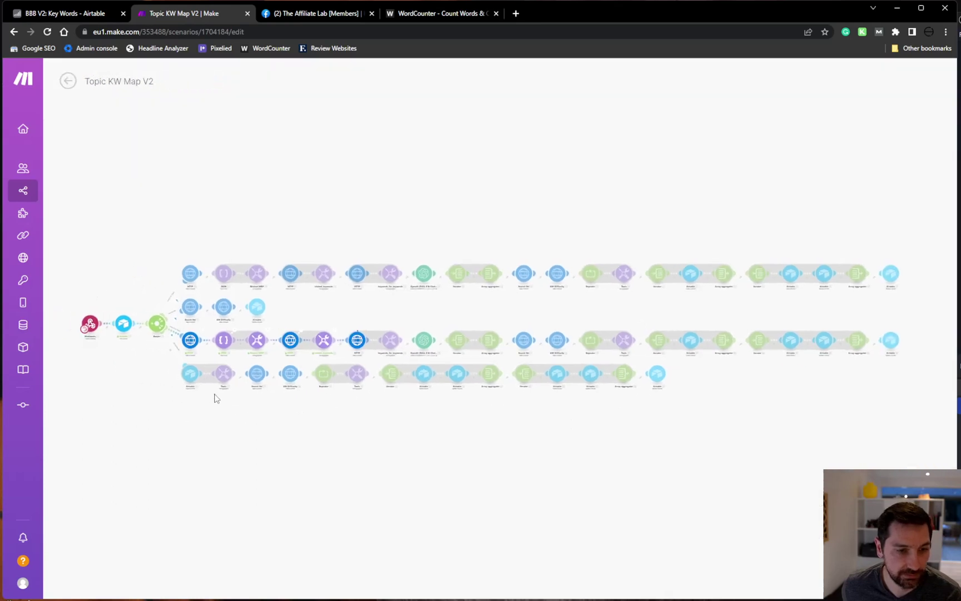
scroll(330, 356, up, 5)
scroll(350, 347, up, 2)
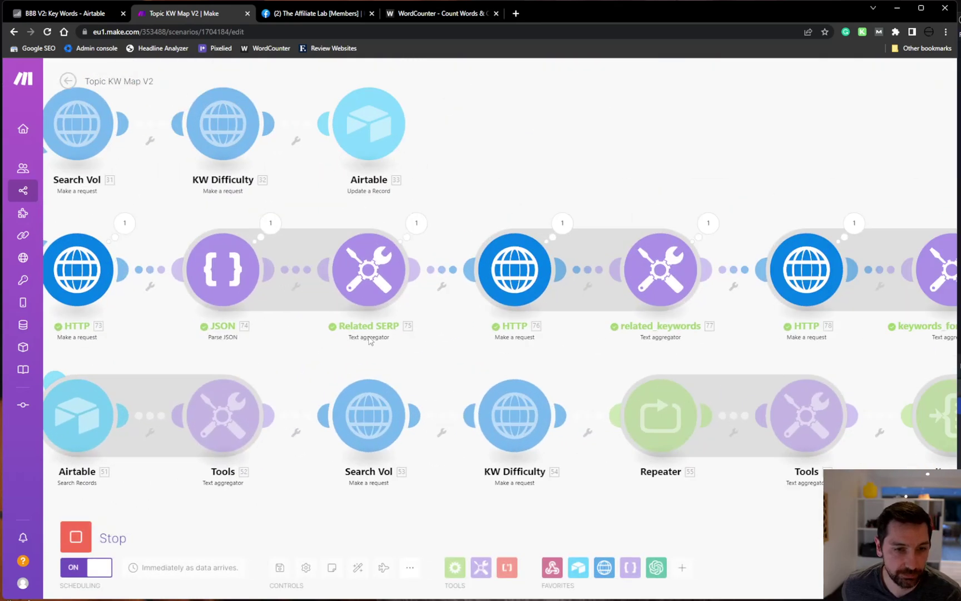
scroll(444, 369, right, 3)
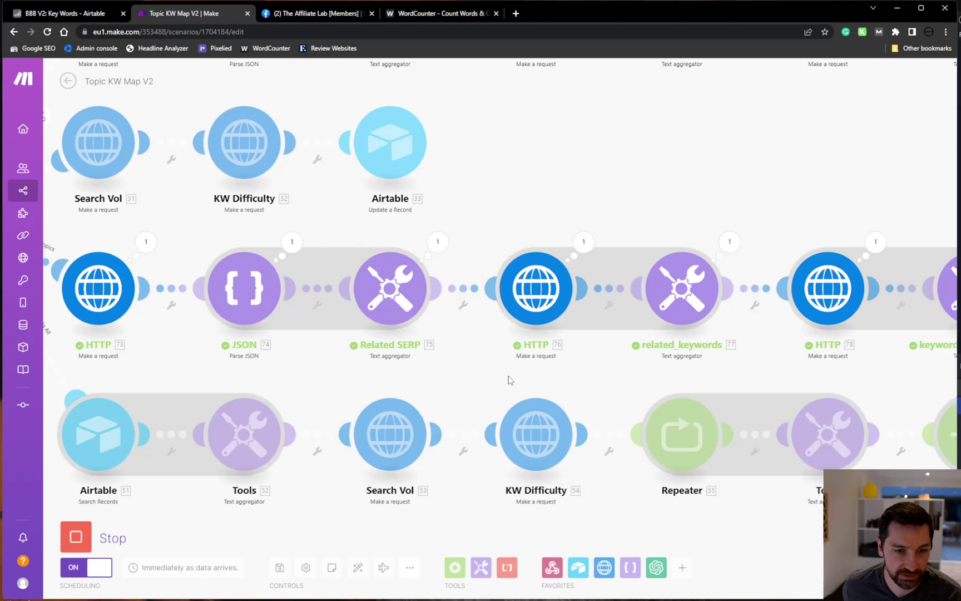
scroll(500, 382, right, 3)
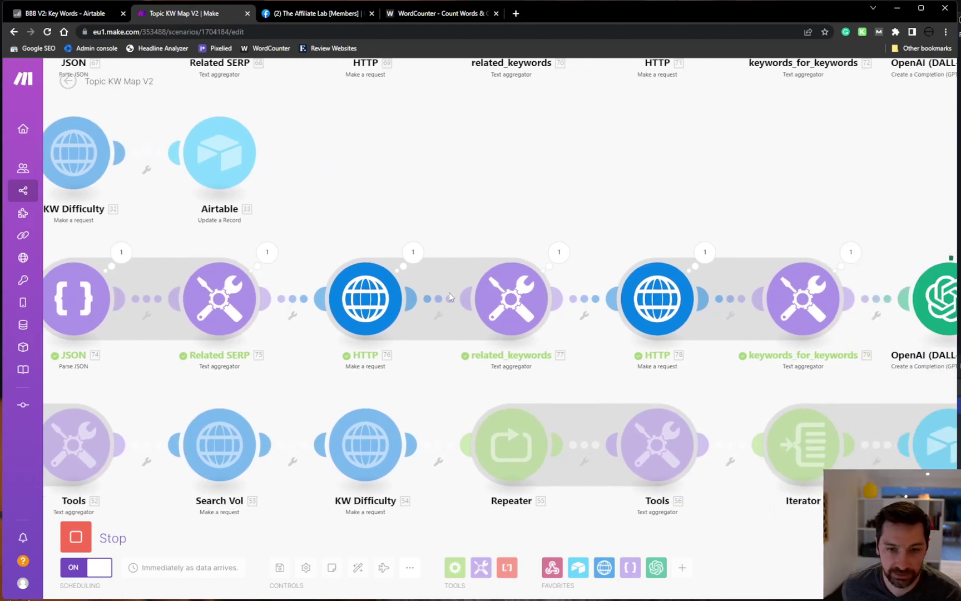
scroll(671, 361, right, 5)
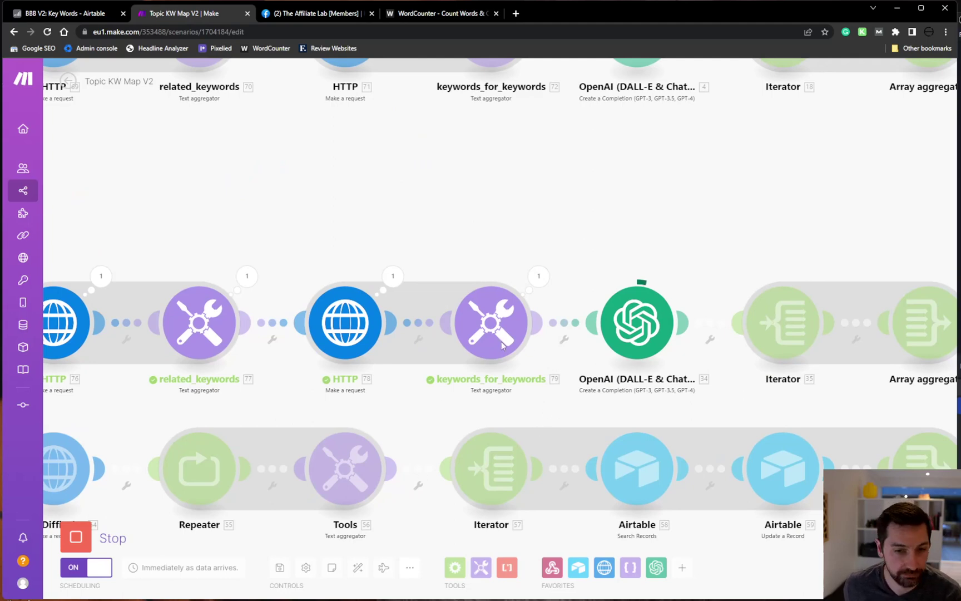
- Pan across the Related SERP, KW Difficulty, OpenAI, Iterator, aggregator and Airtable modules as they run
drag(278, 419, 431, 418)
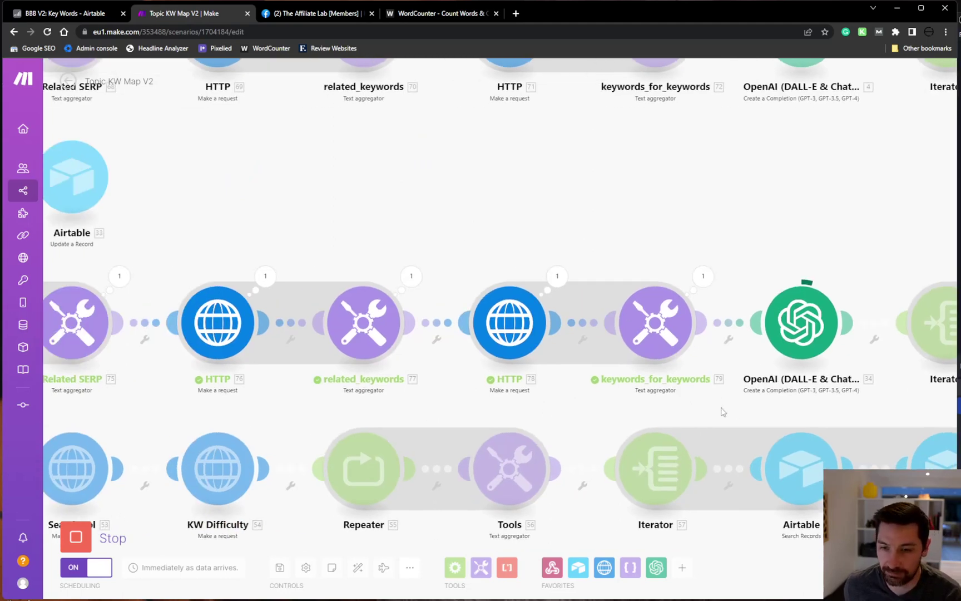
drag(266, 445, 396, 437)
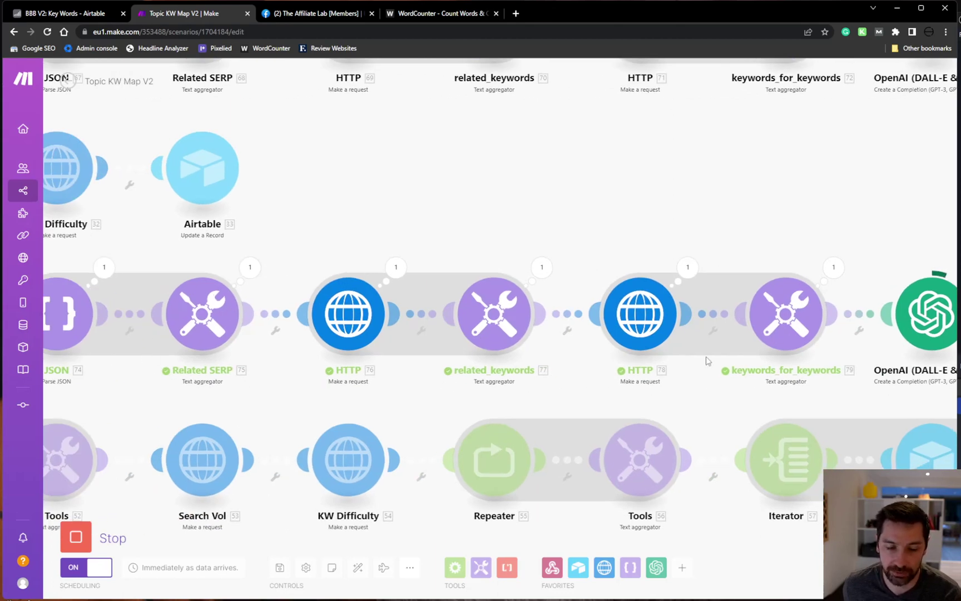
drag(739, 401, 482, 429)
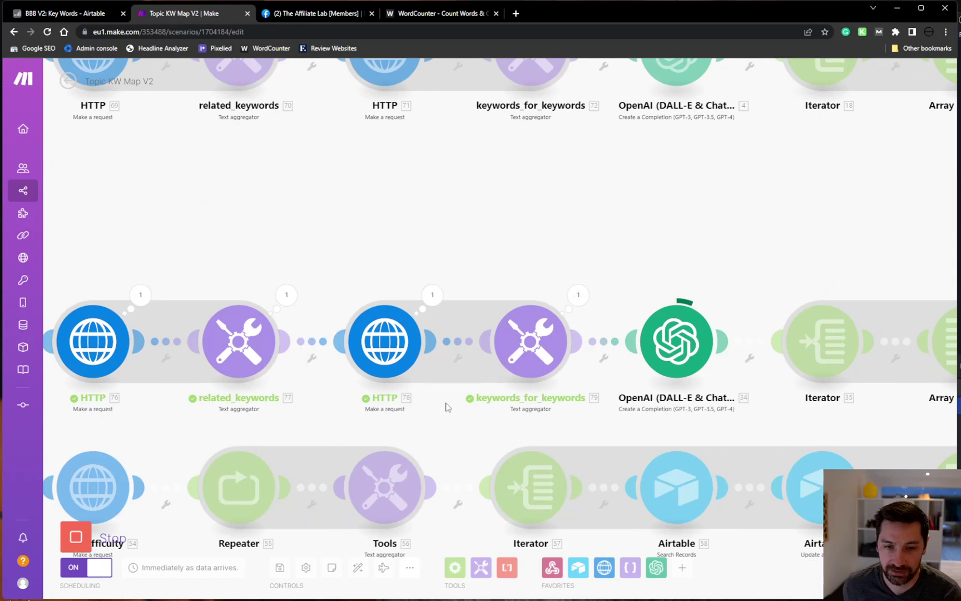
drag(746, 421, 644, 426)
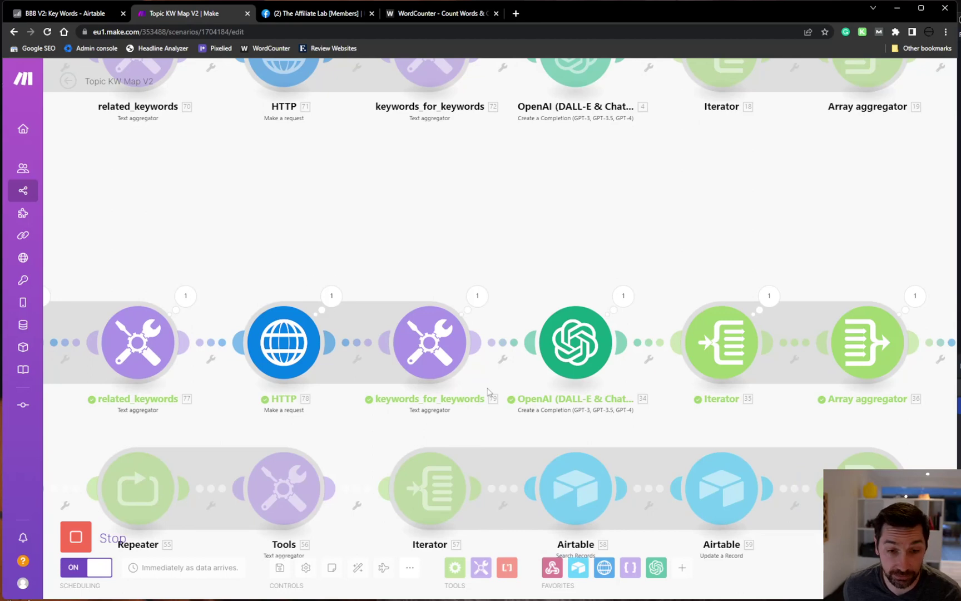
scroll(439, 424, down, 6)
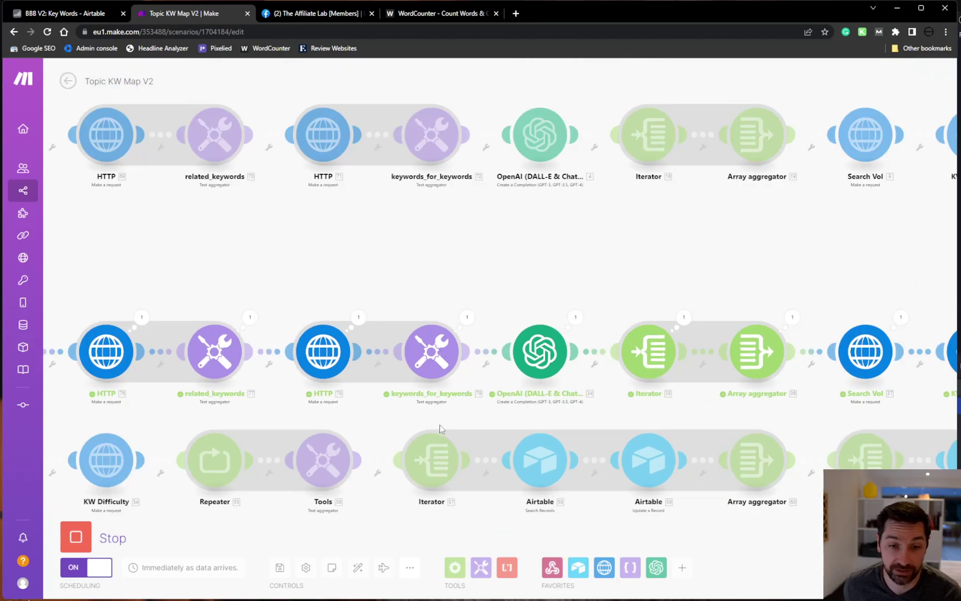
scroll(490, 455, up, 3)
scroll(490, 455, right, 2)
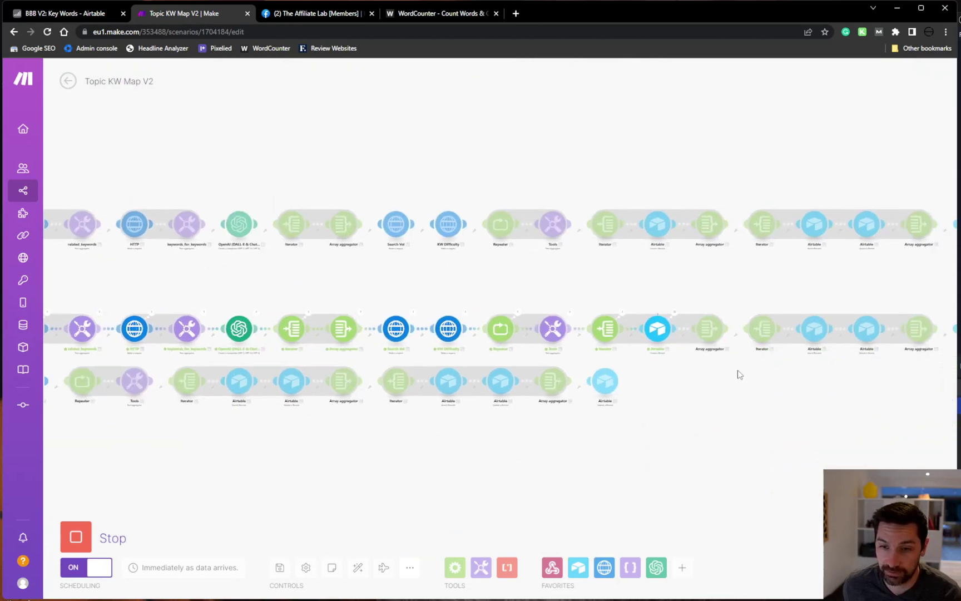
- Back in Airtable, check the Grid view, then return to the Grouped view's vitamin c serum group
click(64, 13)
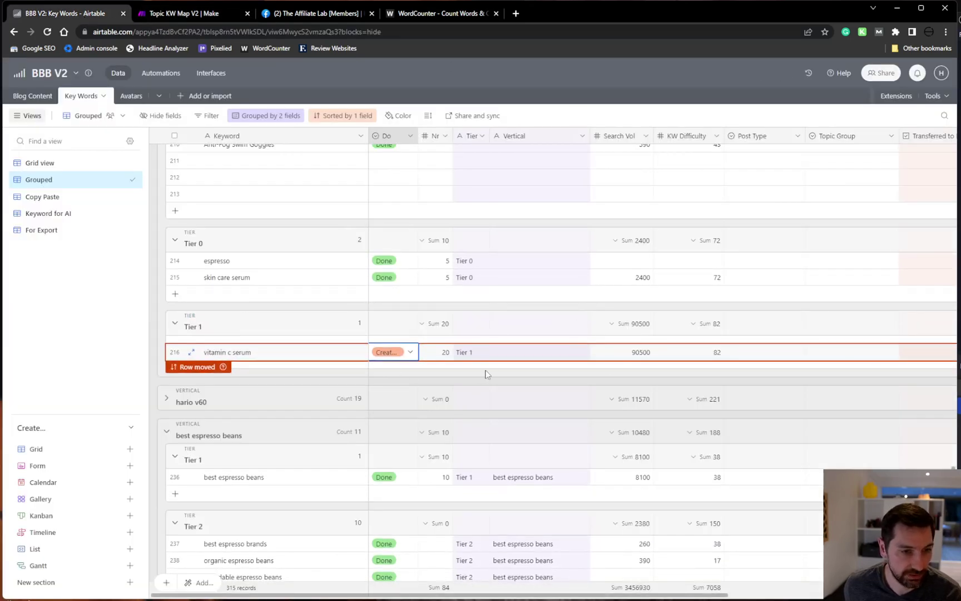
scroll(562, 356, down, 3)
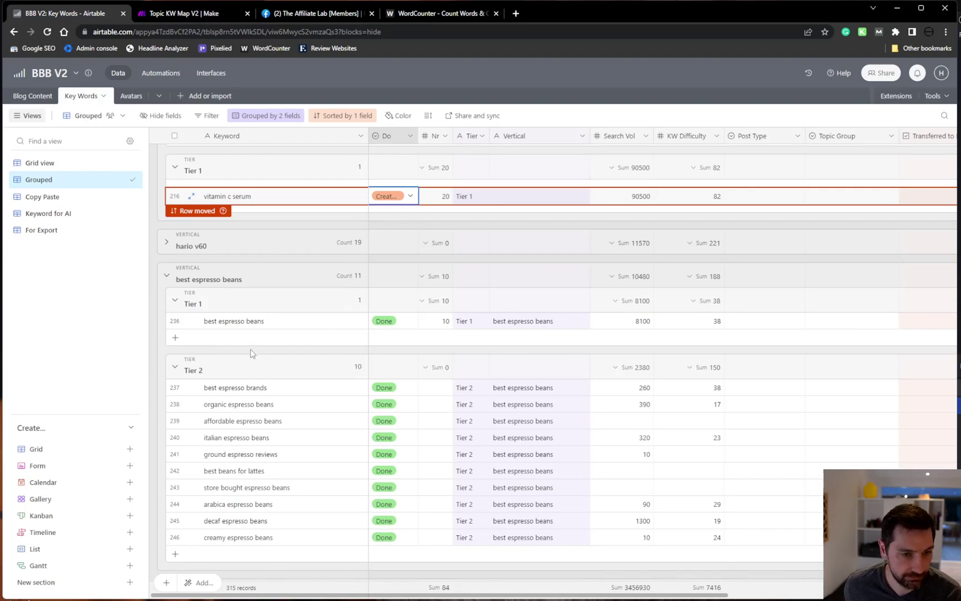
scroll(253, 349, up, 3)
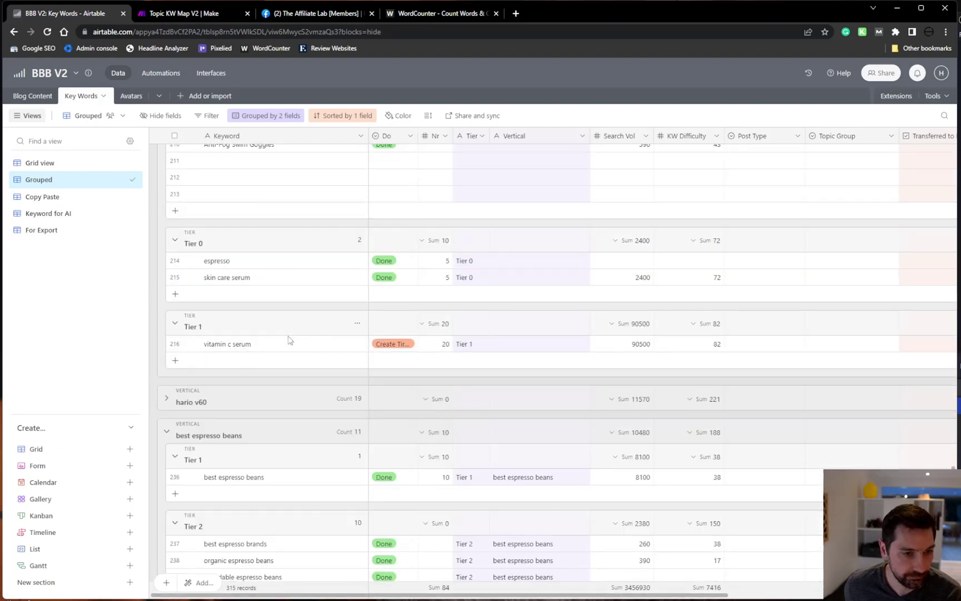
scroll(289, 340, down, 4)
scroll(184, 311, up, 3)
click(39, 163)
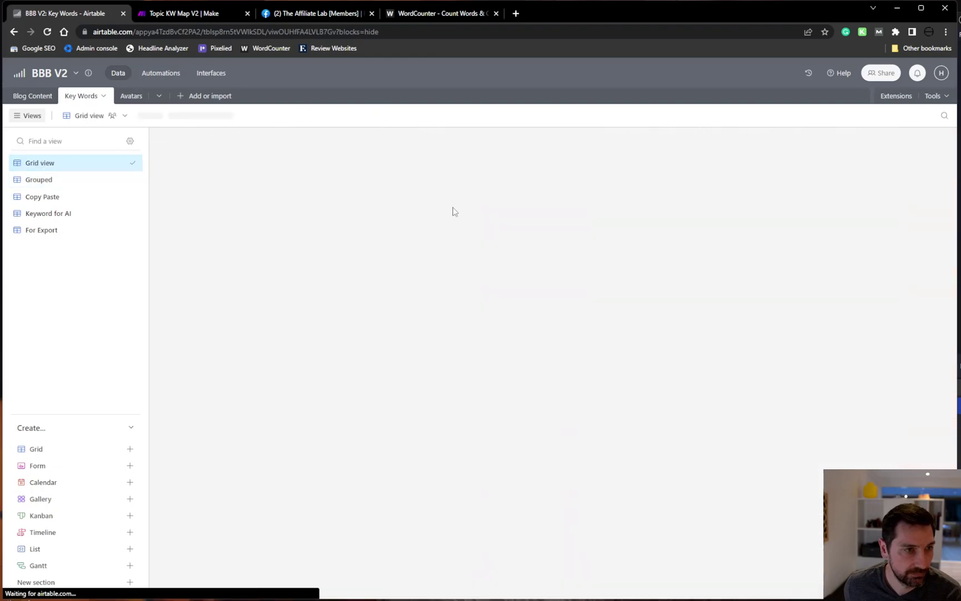
scroll(508, 349, down, 10)
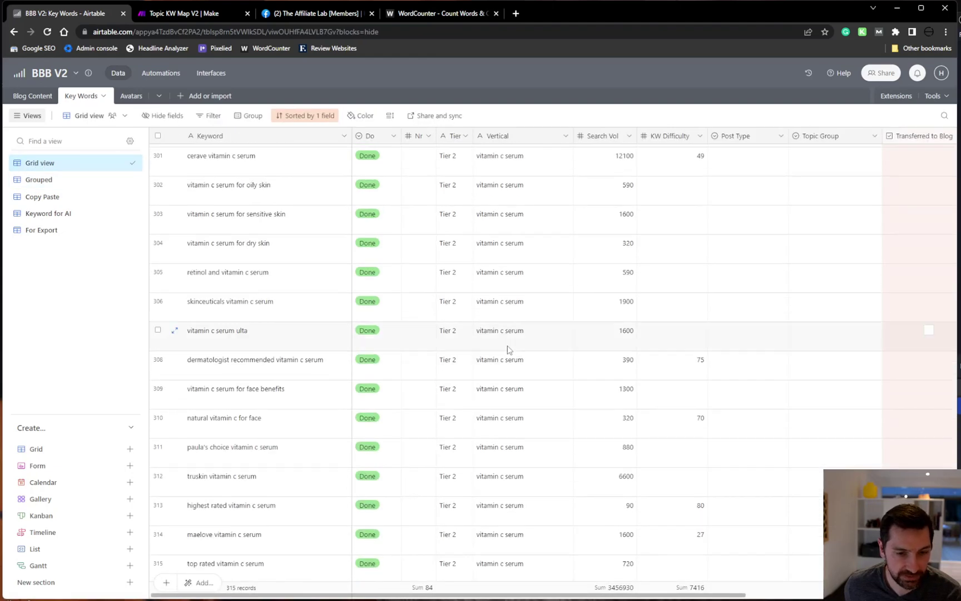
scroll(506, 349, up, 10)
click(39, 179)
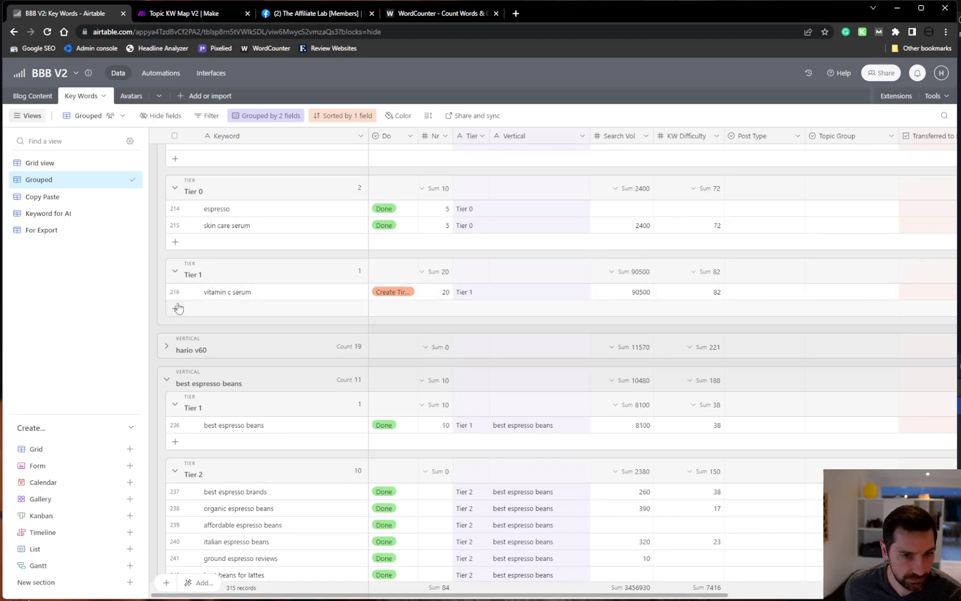
scroll(284, 299, up, 10)
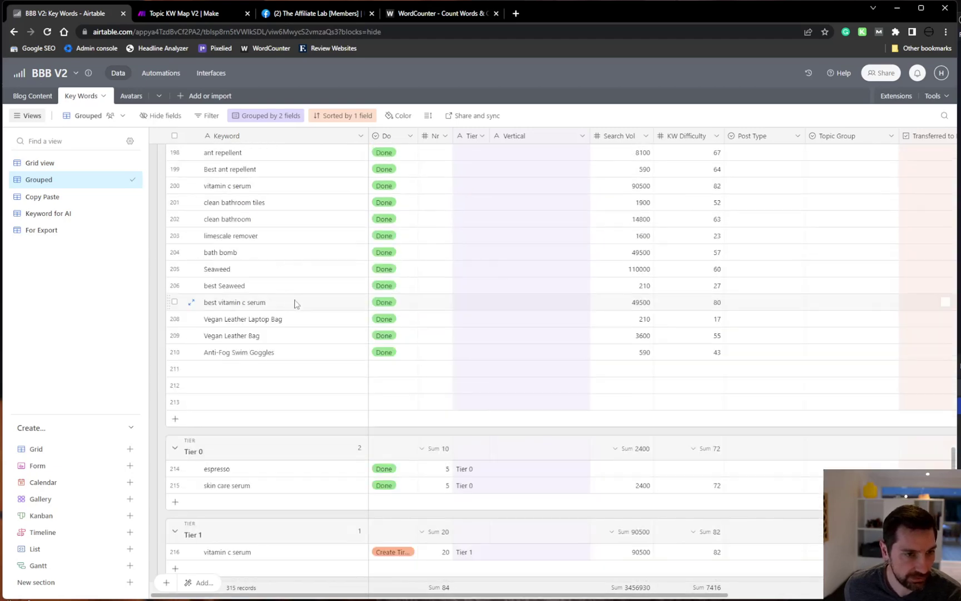
scroll(300, 310, down, 15)
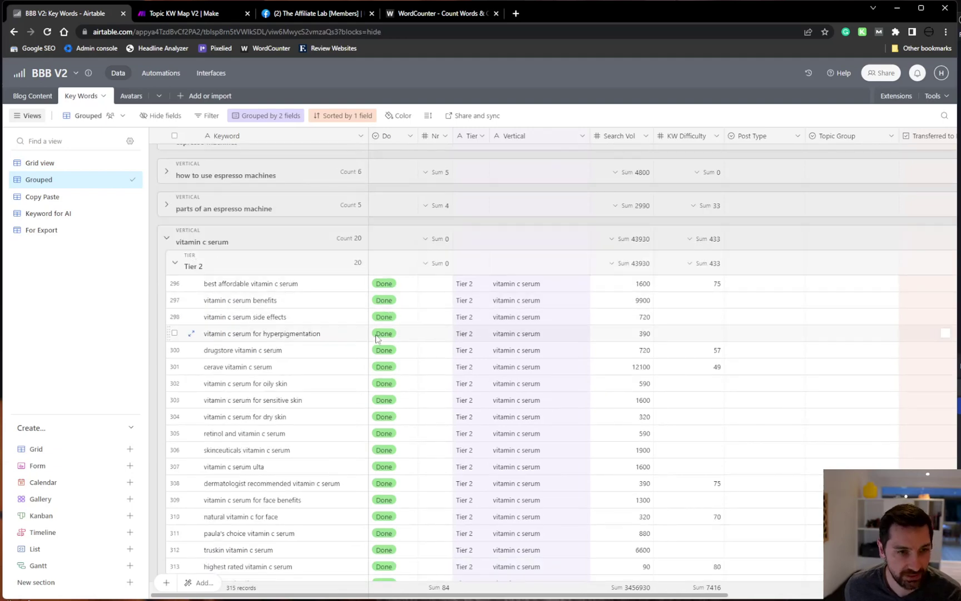
scroll(311, 300, down, 3)
scroll(328, 315, up, 1)
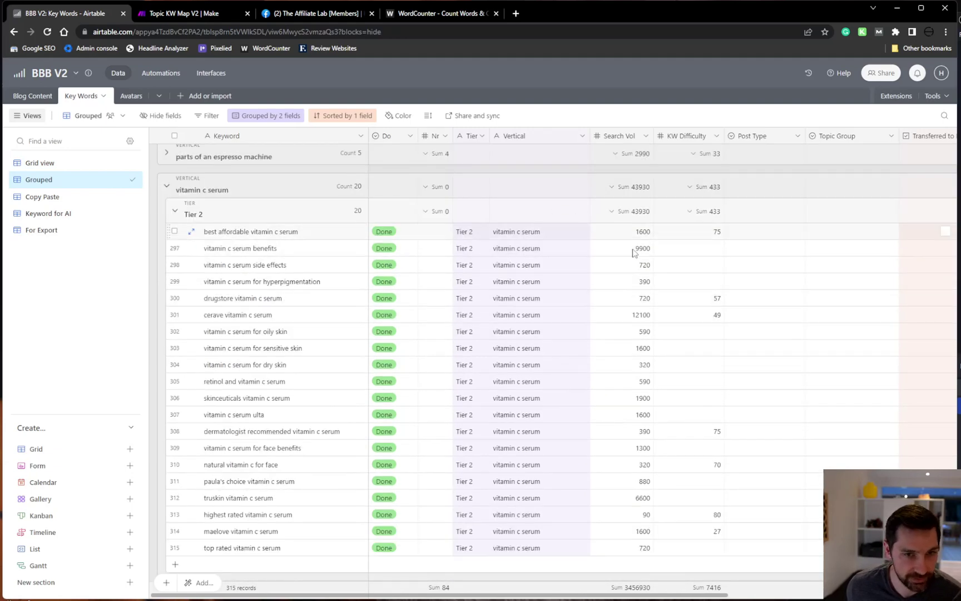
scroll(206, 233, up, 1)
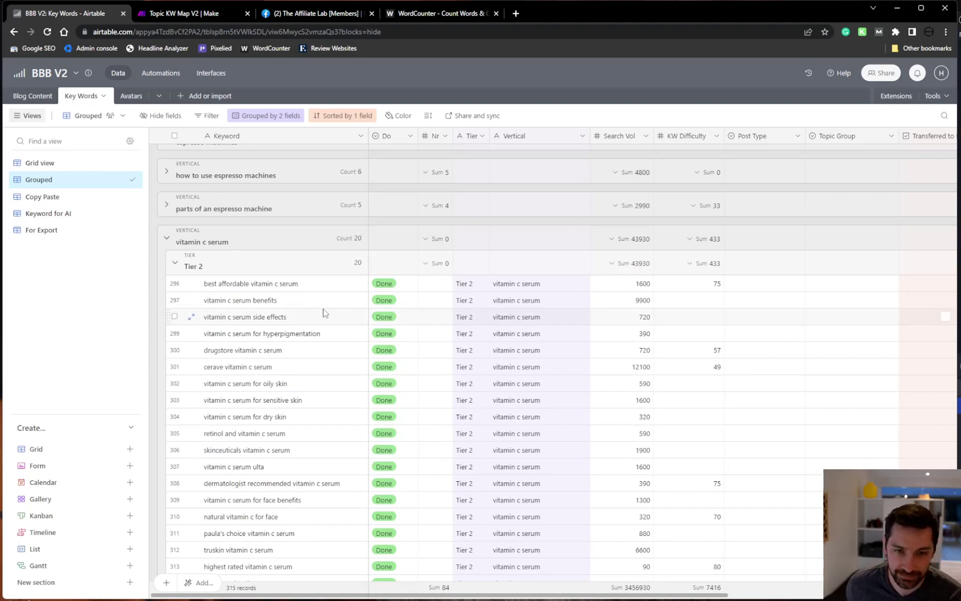
scroll(289, 284, down, 1)
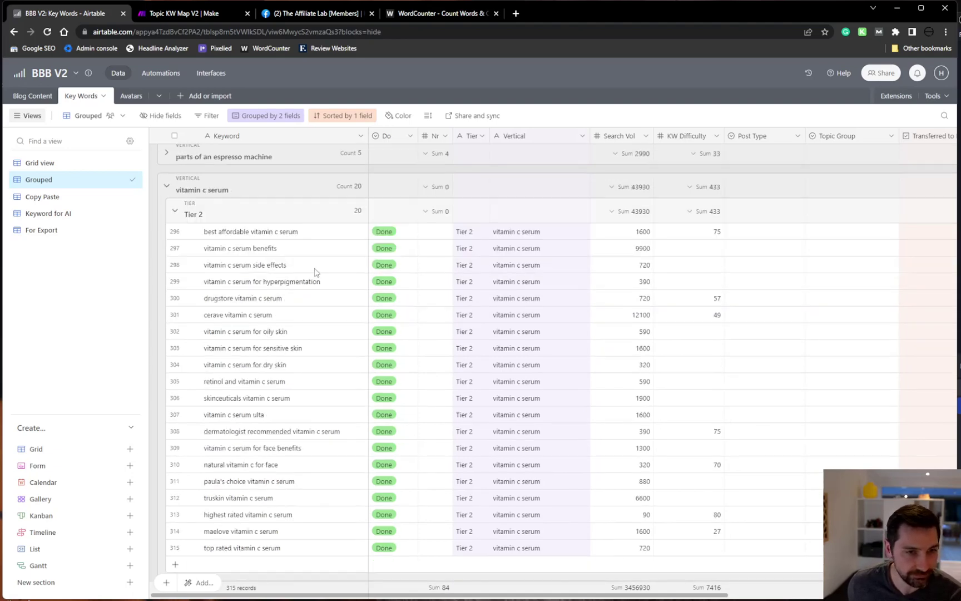
- Select the Tier and Vertical values of the 20 new Tier 2 keywords
drag(329, 234, 314, 529)
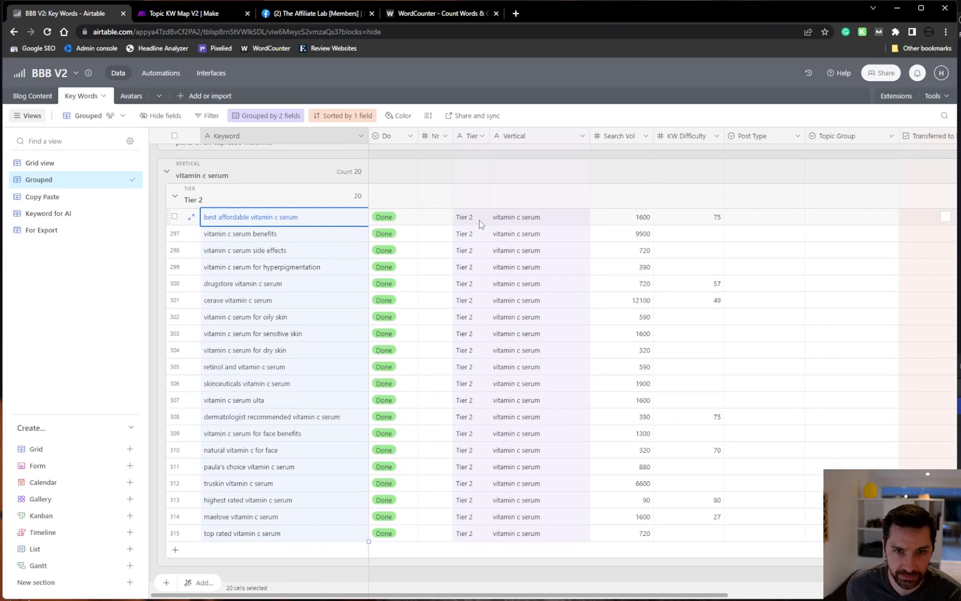
drag(478, 219, 466, 537)
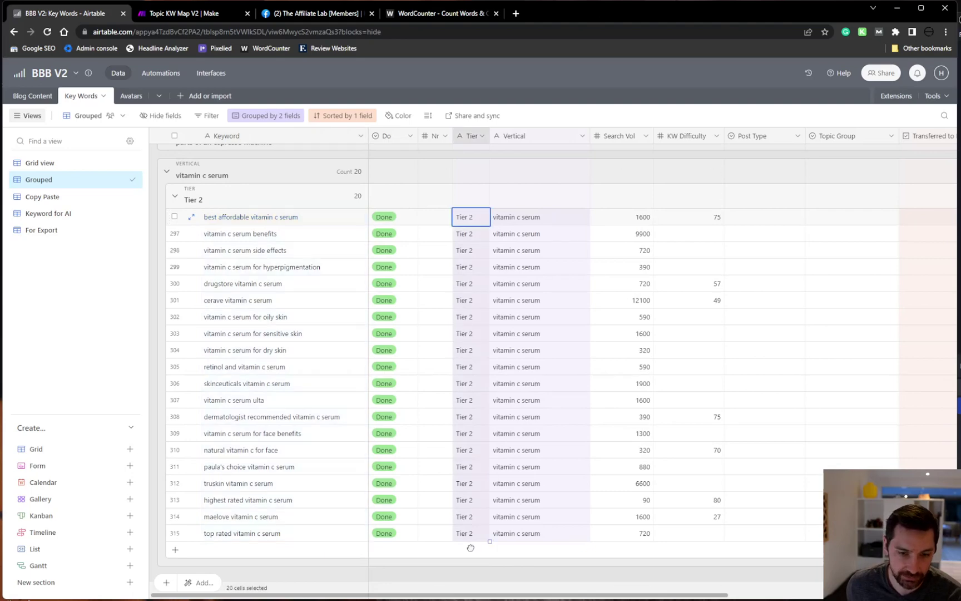
click(563, 218)
drag(555, 221, 550, 537)
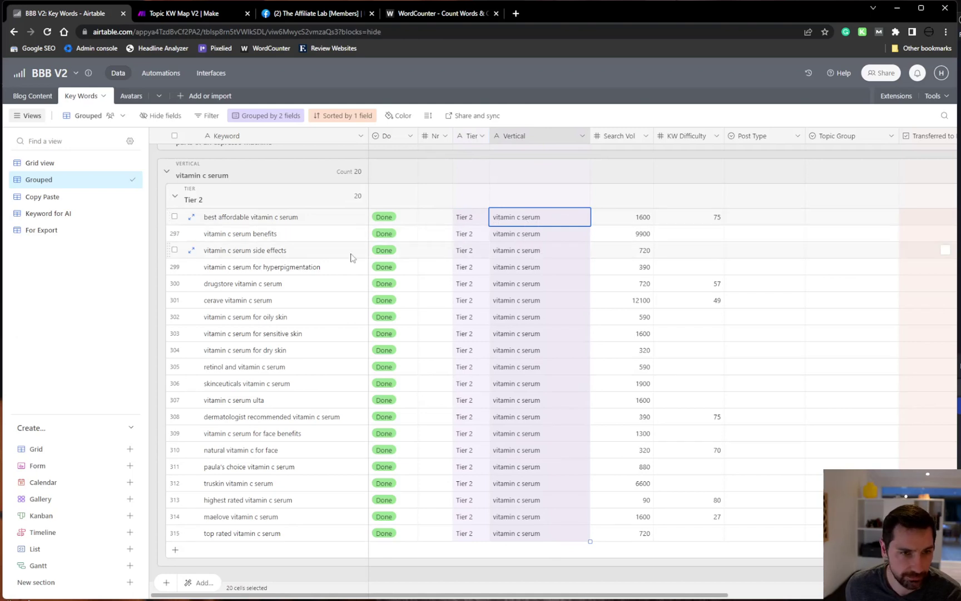
click(247, 222)
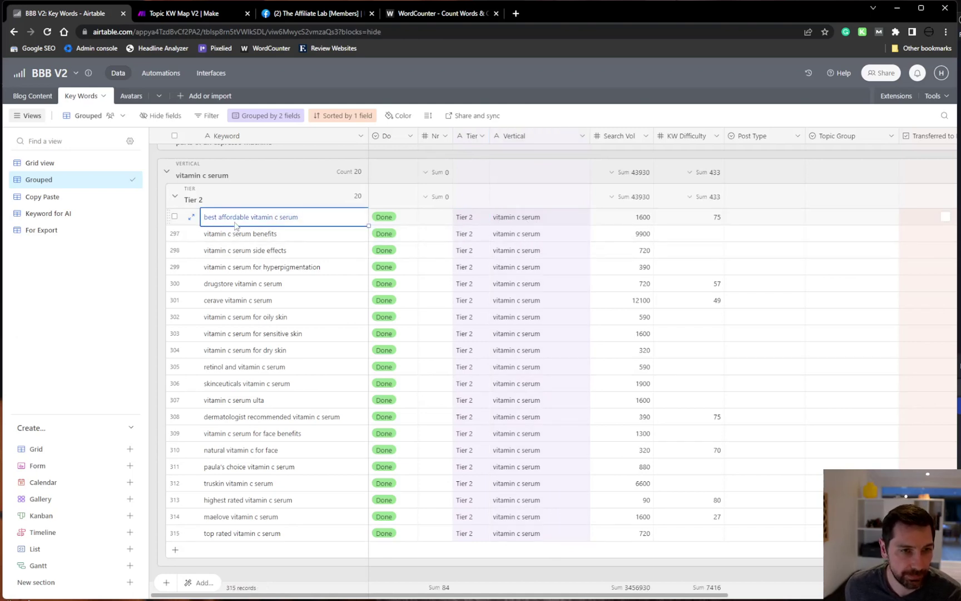
click(642, 217)
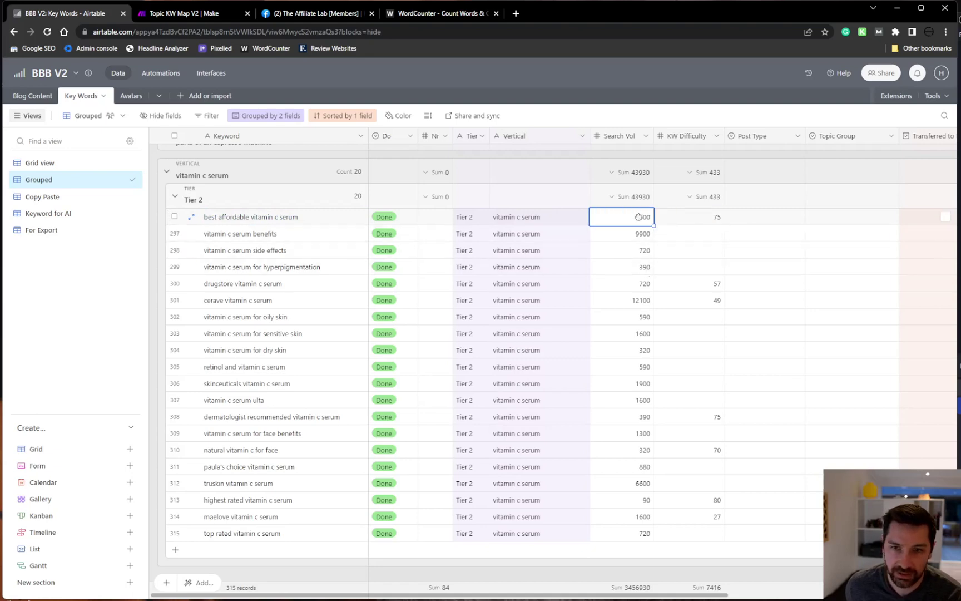
drag(643, 217, 635, 538)
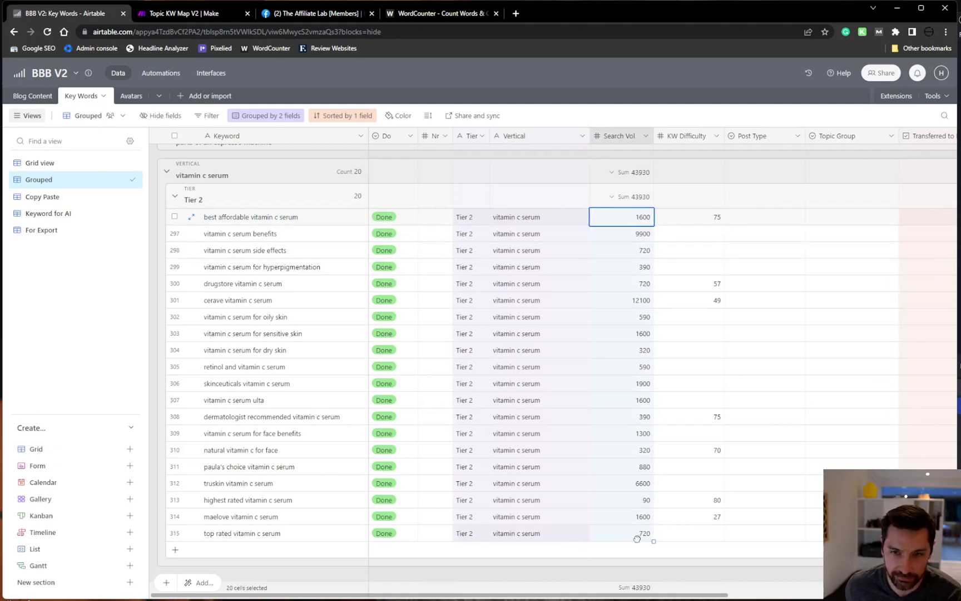
drag(542, 533, 287, 218)
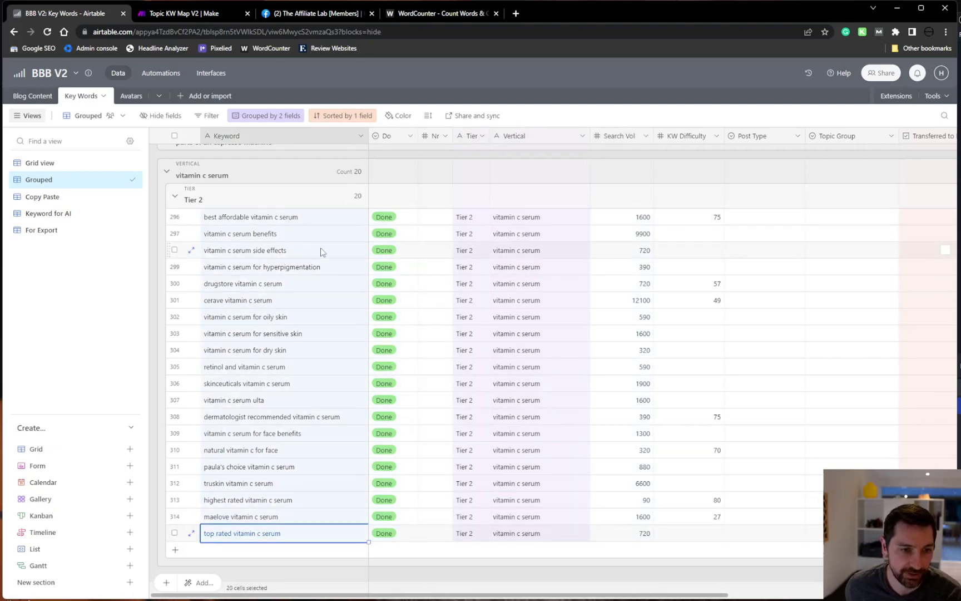
click(311, 416)
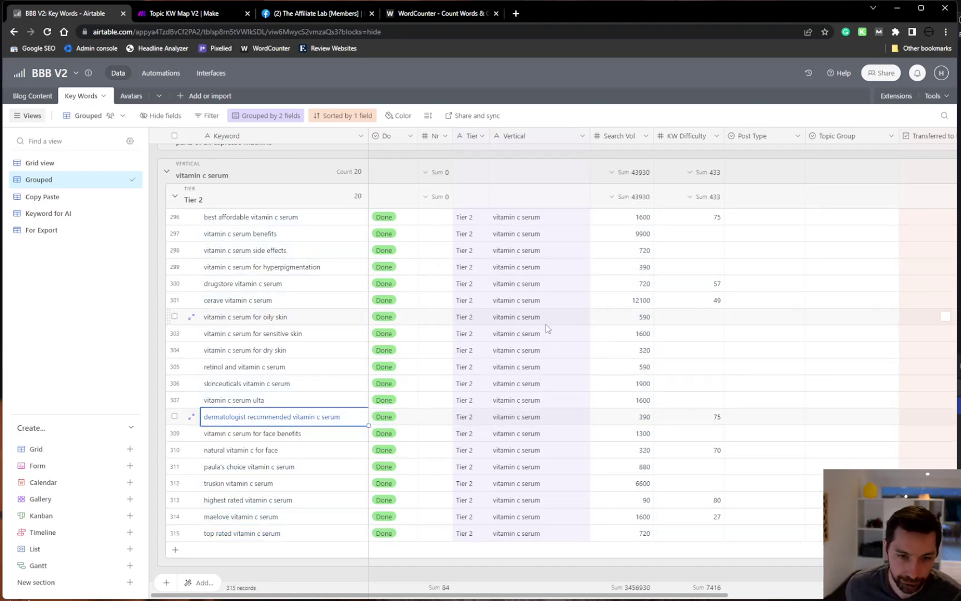
scroll(294, 306, up, 1)
scroll(354, 232, down, 2)
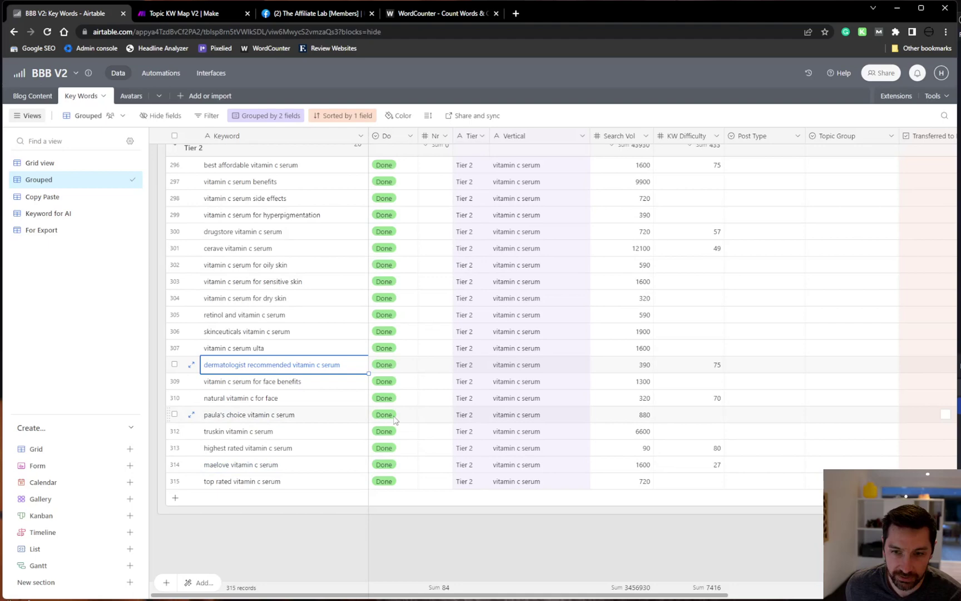
scroll(386, 422, up, 1)
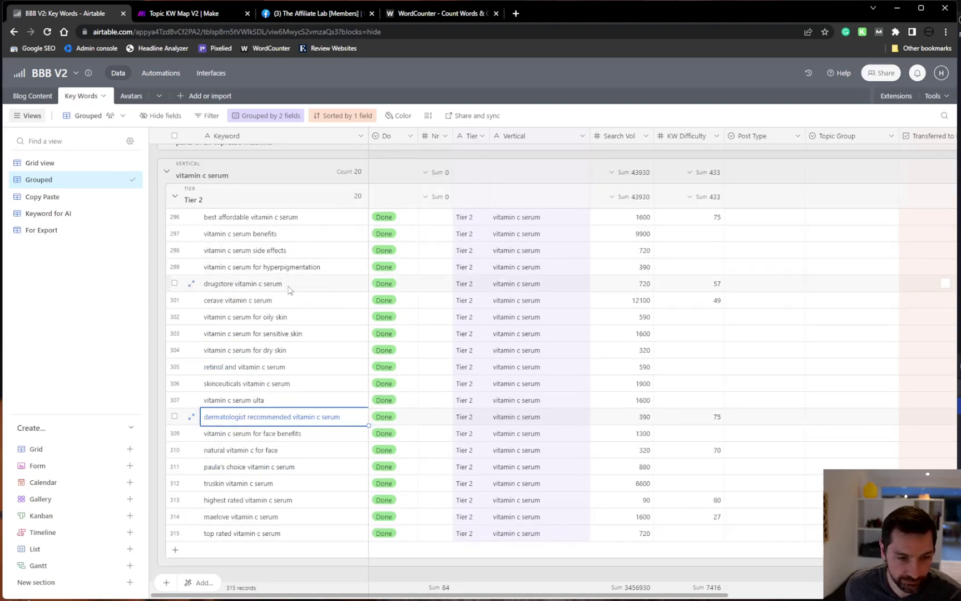
scroll(285, 286, up, 1)
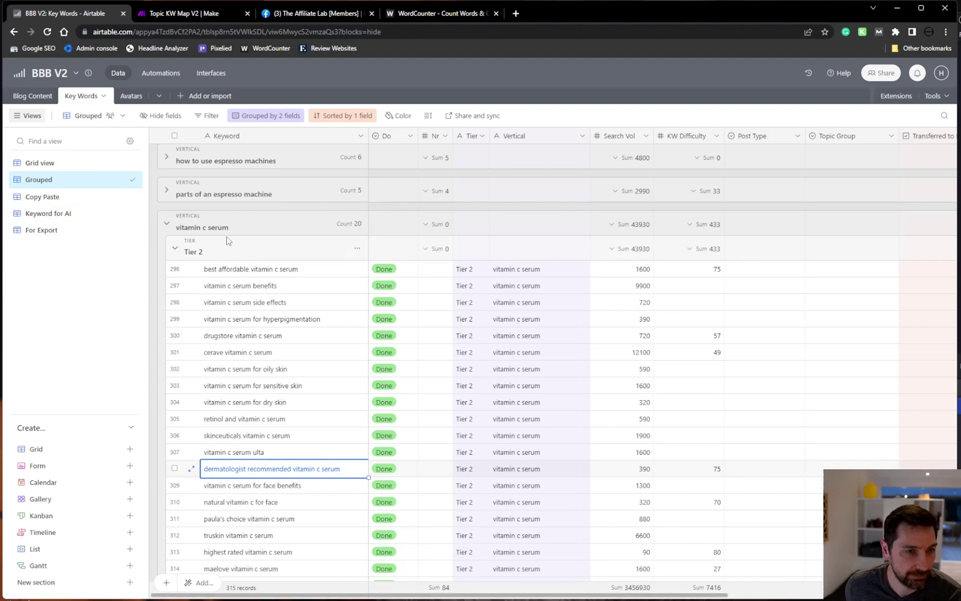
click(49, 163)
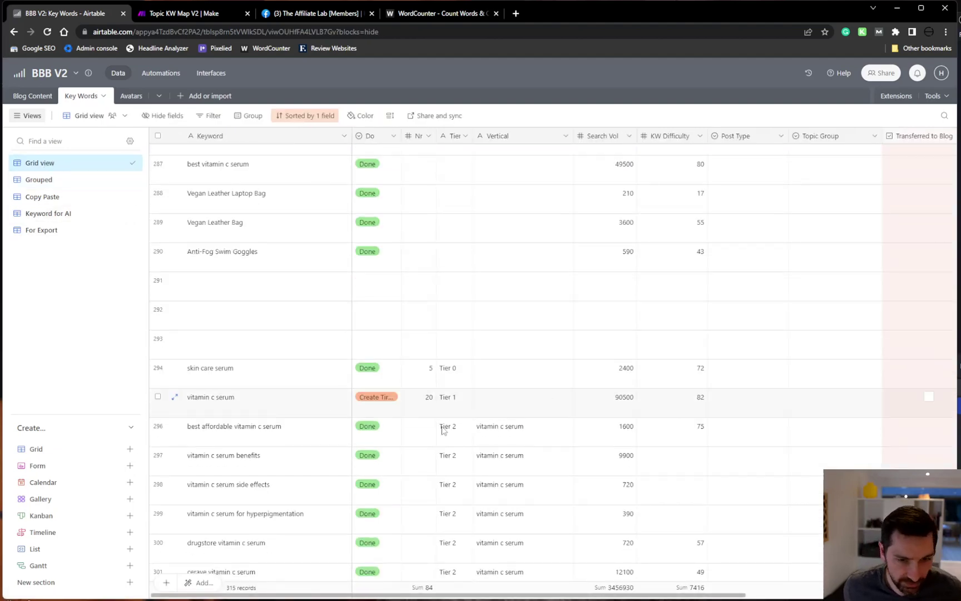
scroll(551, 400, down, 2)
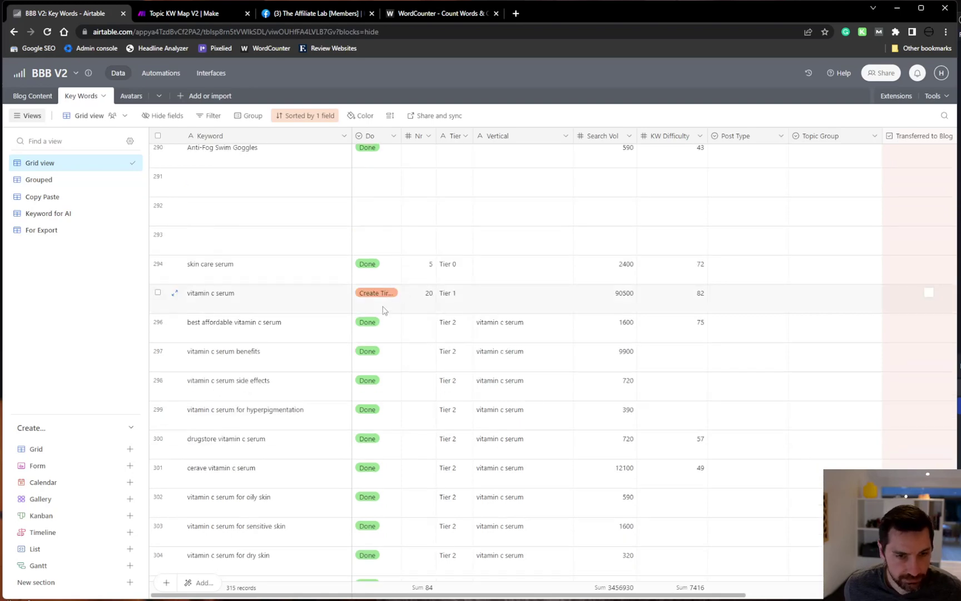
scroll(401, 280, down, 2)
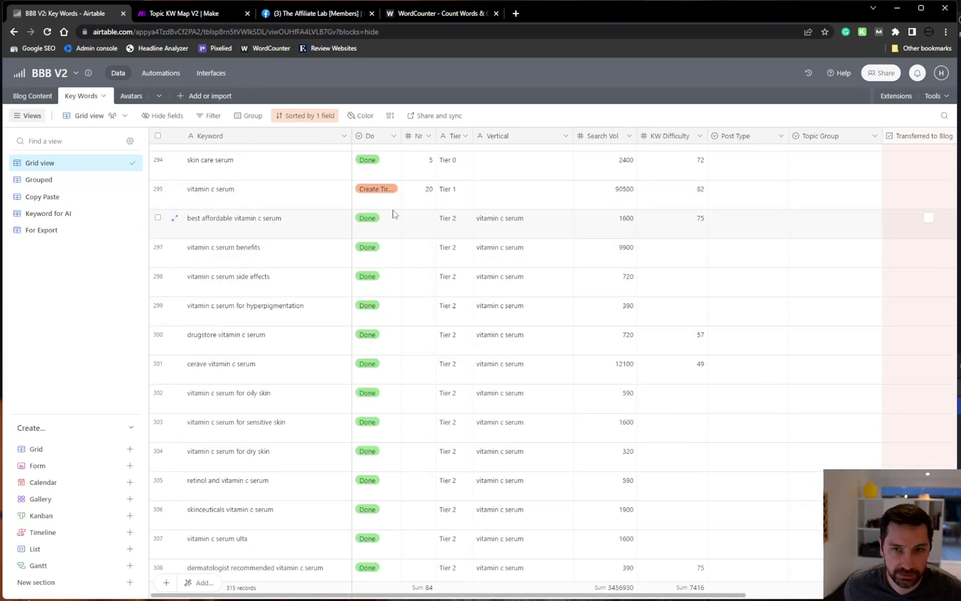
scroll(386, 231, down, 2)
scroll(379, 251, up, 4)
scroll(378, 251, up, 7)
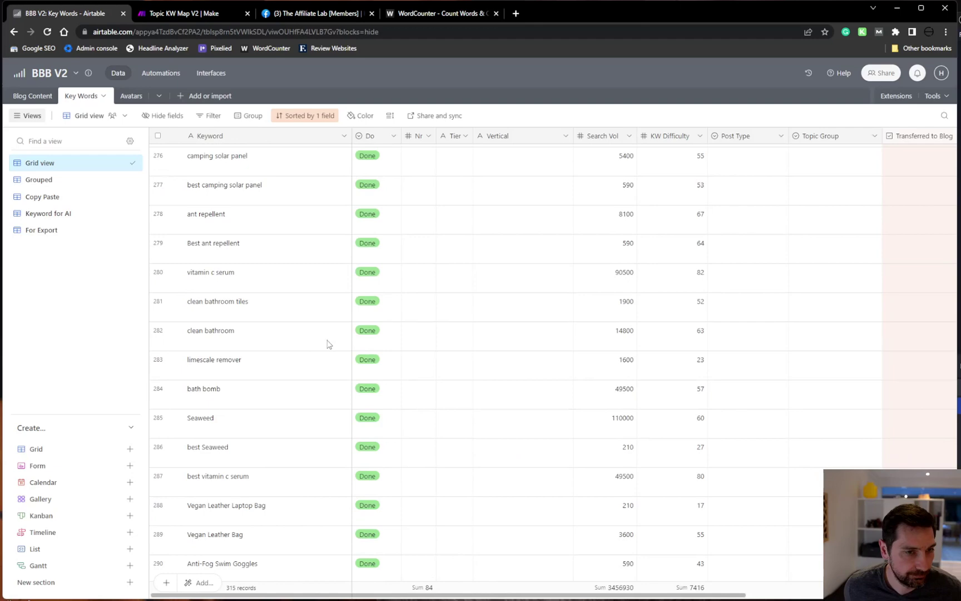
scroll(314, 342, up, 3)
scroll(312, 345, down, 12)
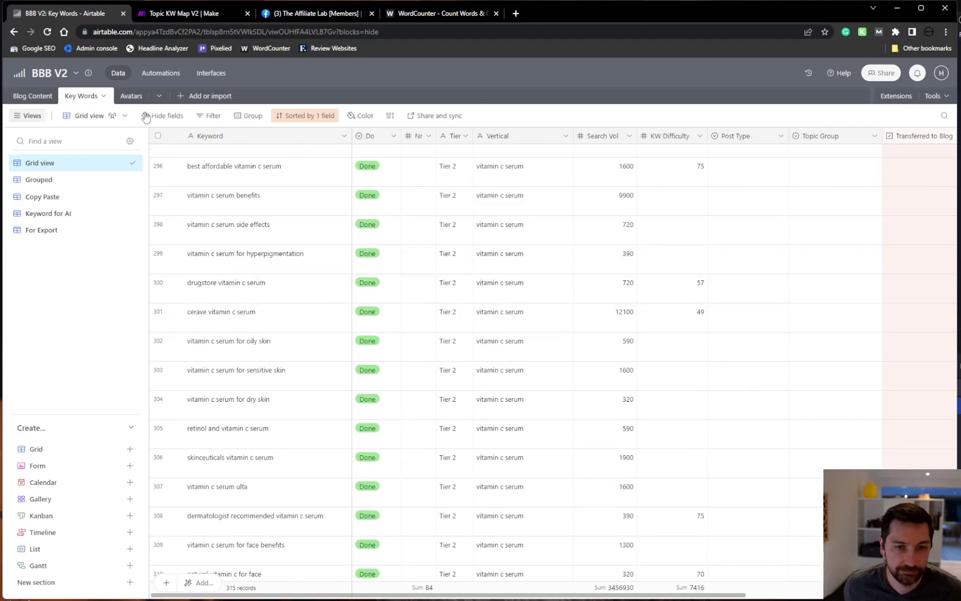
click(40, 180)
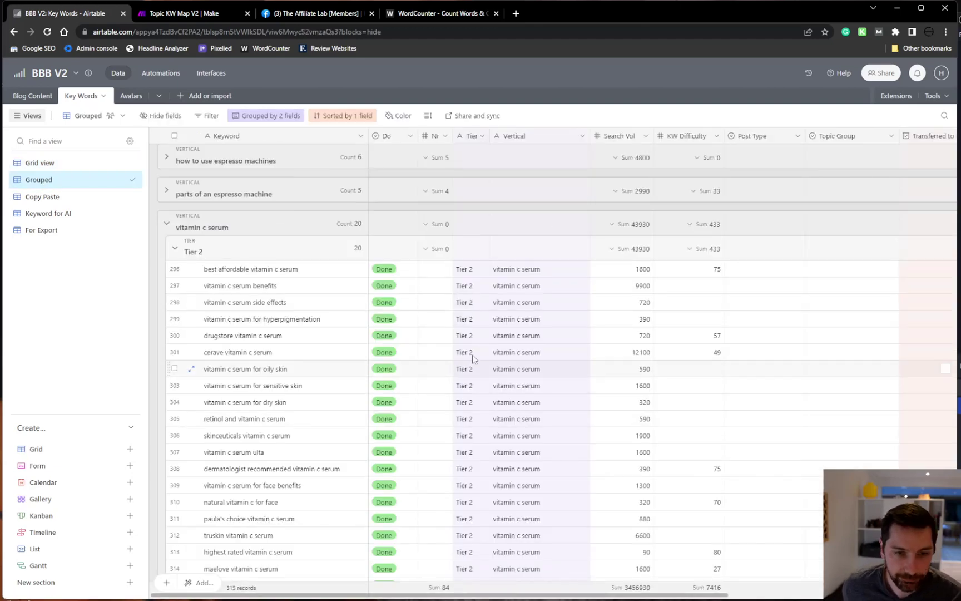
scroll(331, 281, down, 3)
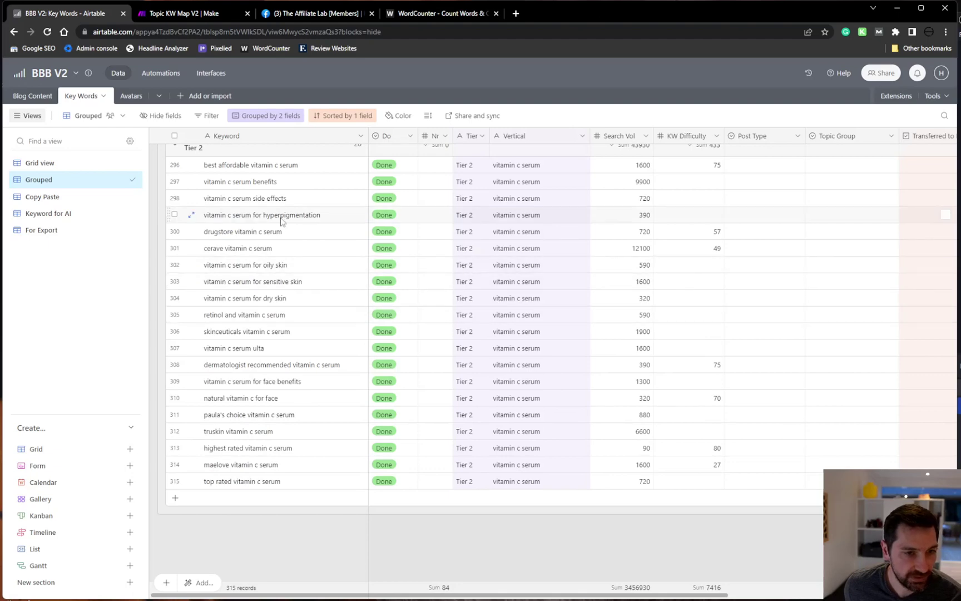
scroll(310, 219, up, 3)
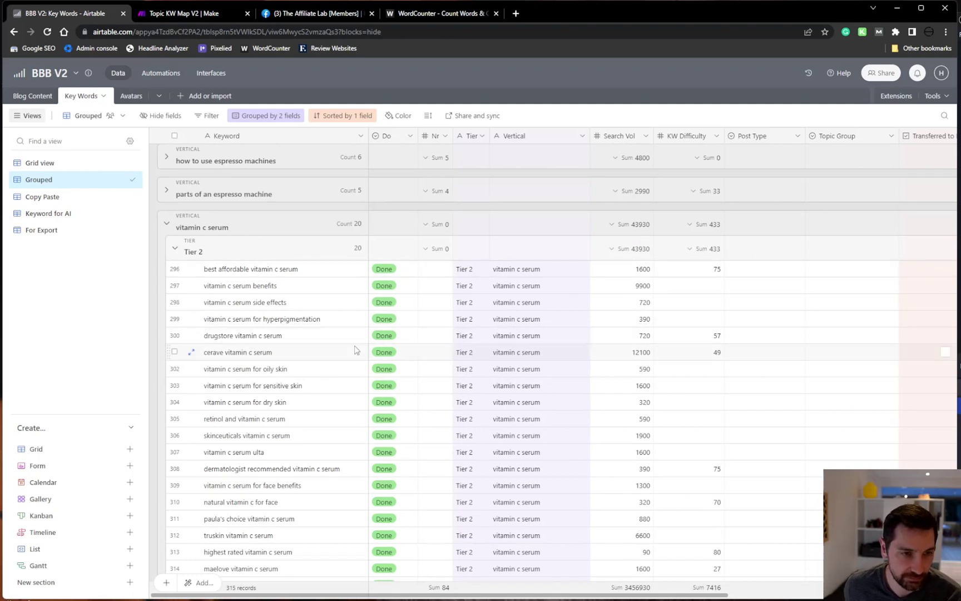
click(556, 272)
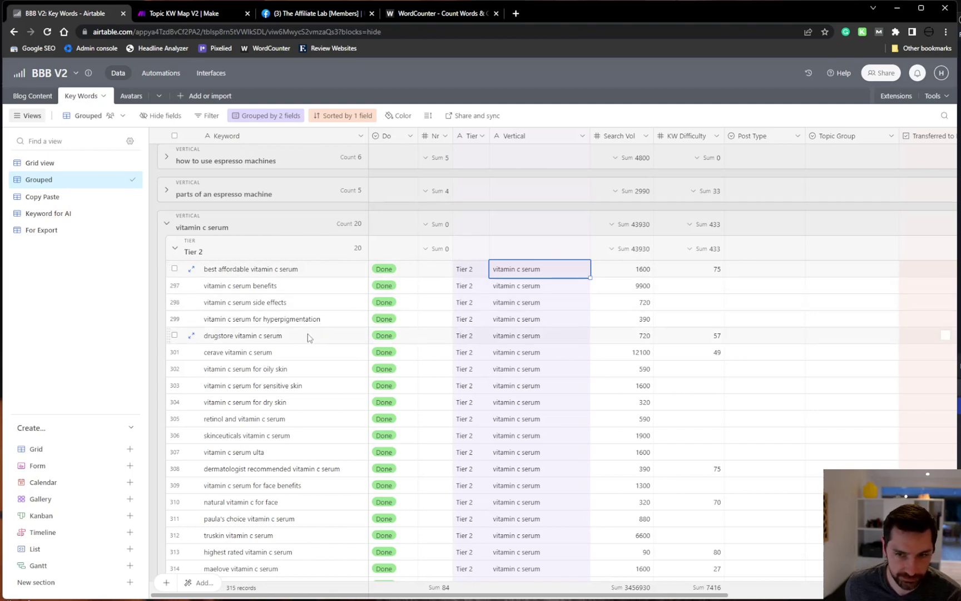
drag(306, 352, 717, 354)
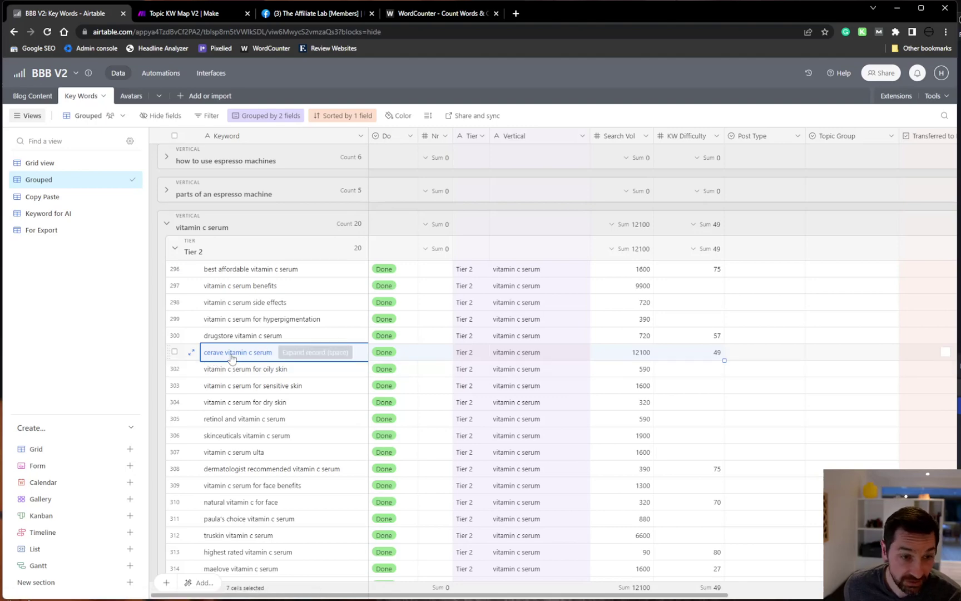
click(649, 357)
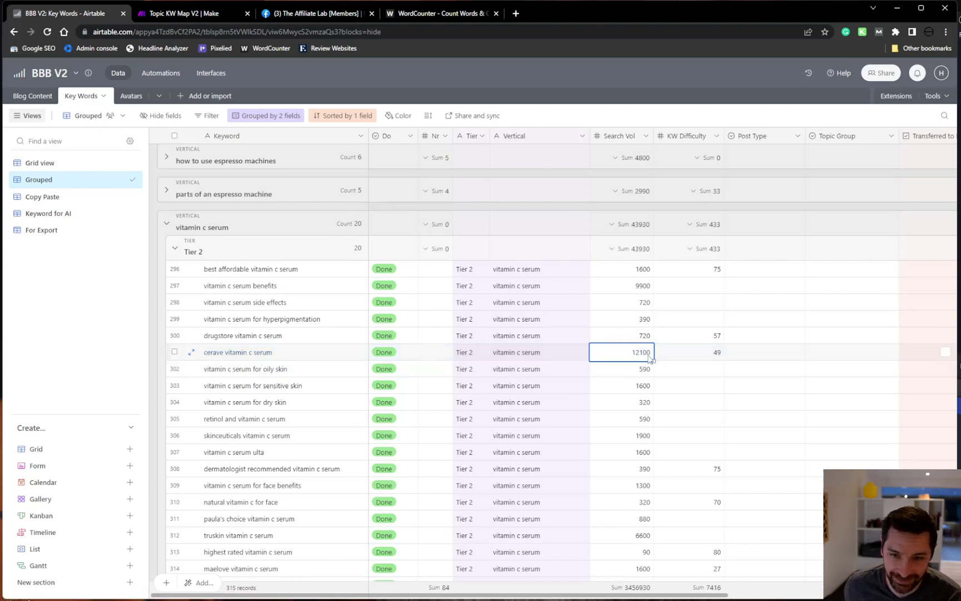
click(702, 354)
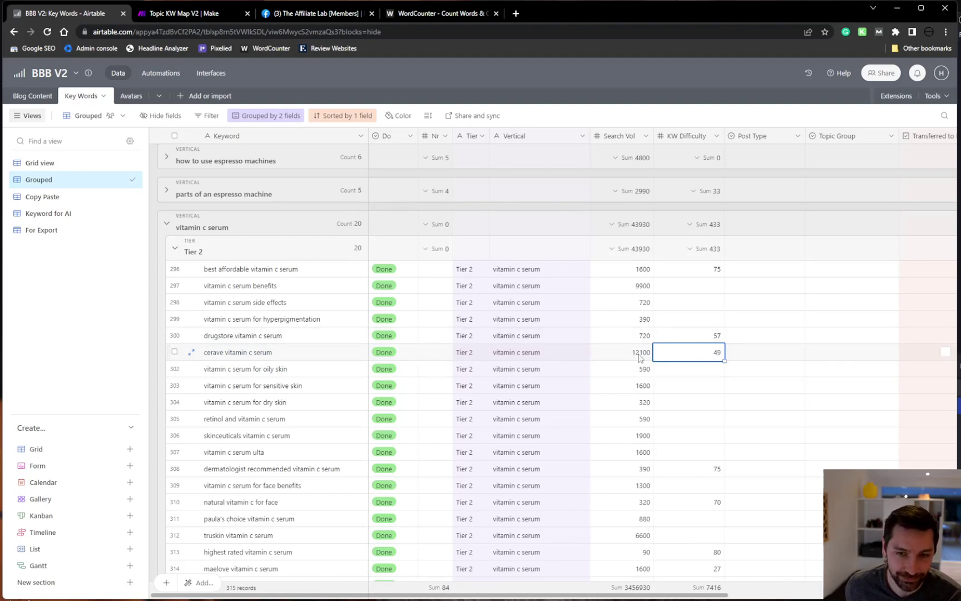
scroll(619, 372, down, 2)
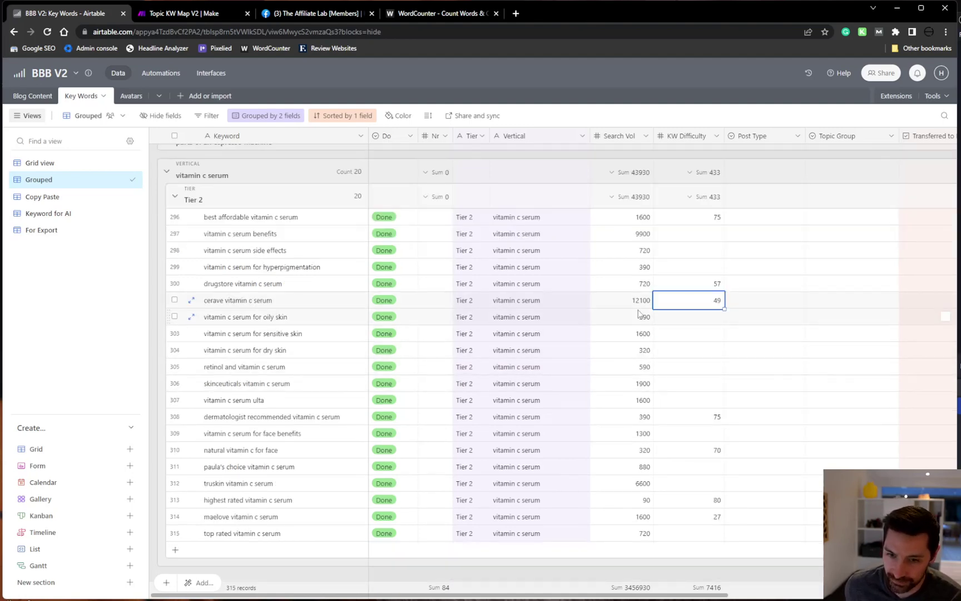
drag(639, 315, 635, 400)
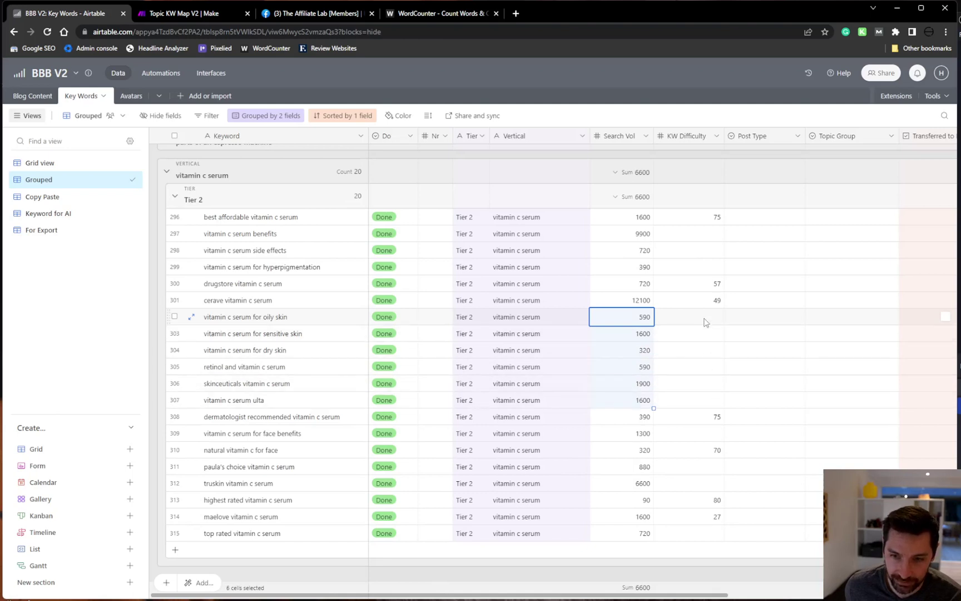
drag(689, 316, 697, 404)
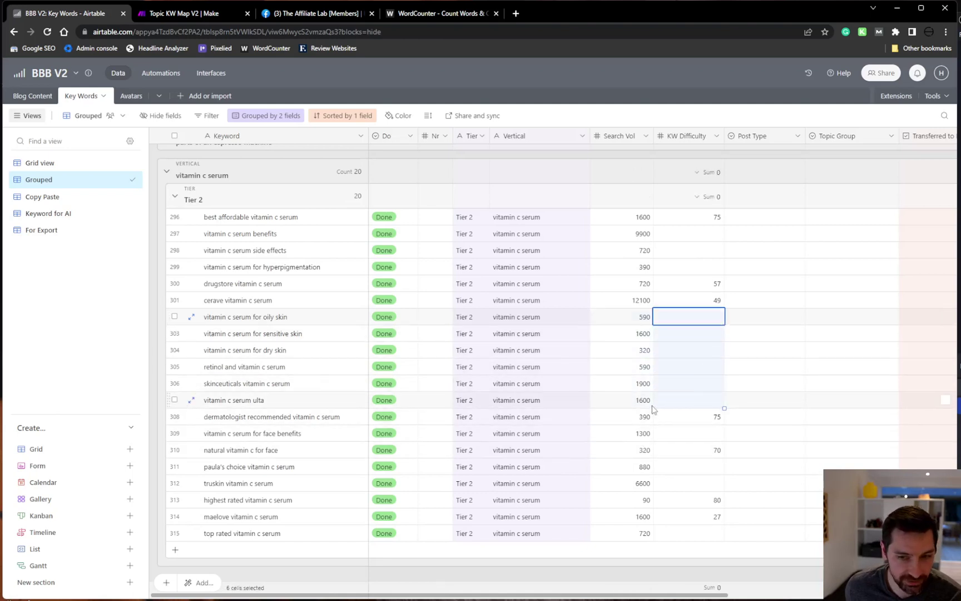
click(281, 367)
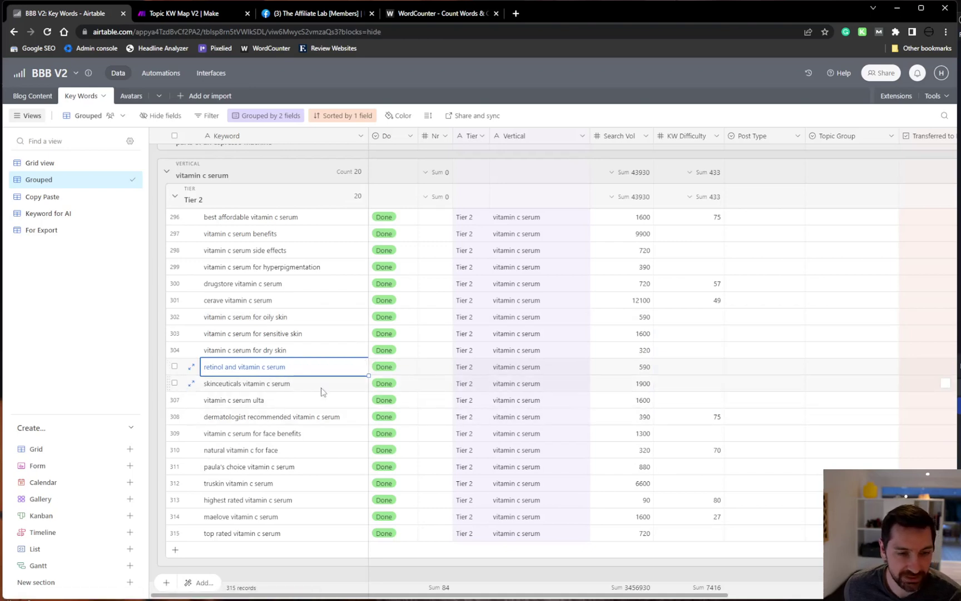